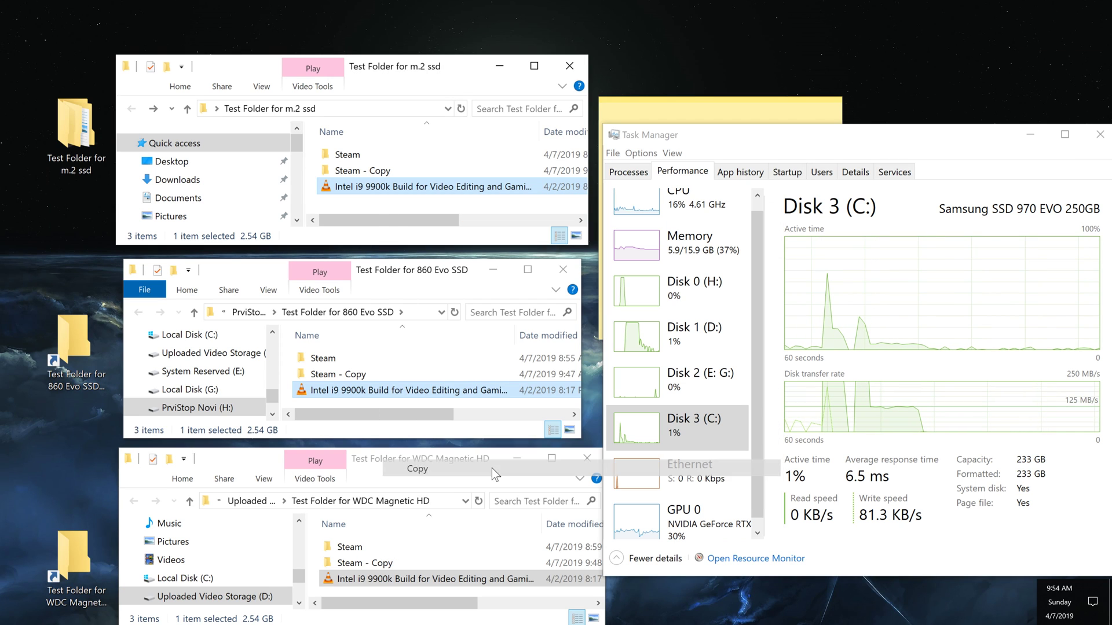
- Paste the large video file into the Test Folder for m.2 ssd to begin copying
right_click(412, 202)
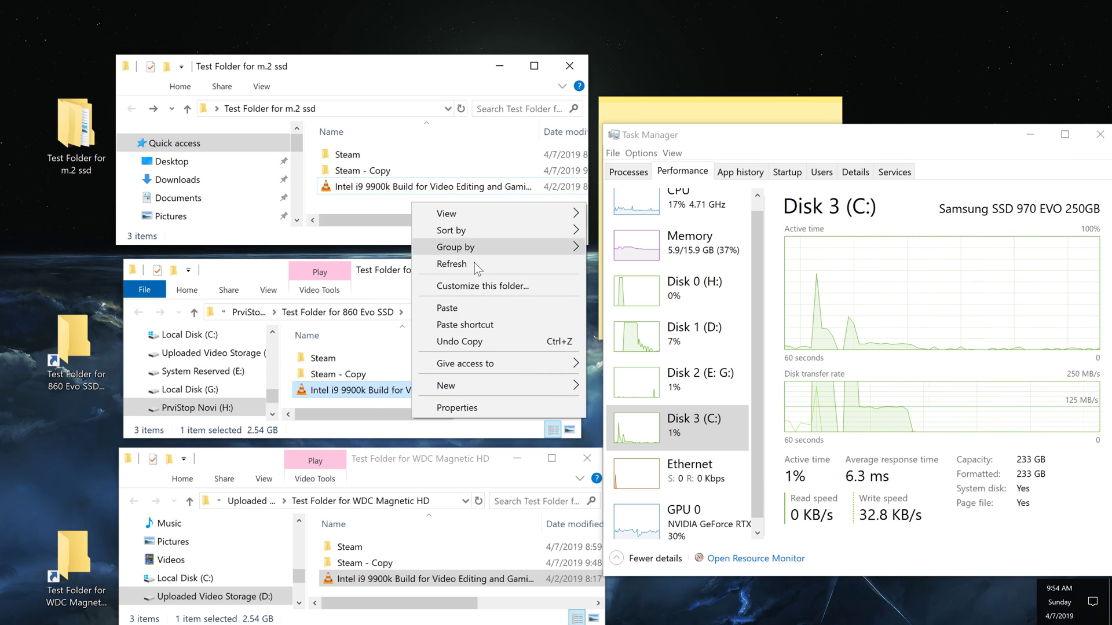
left_click(476, 307)
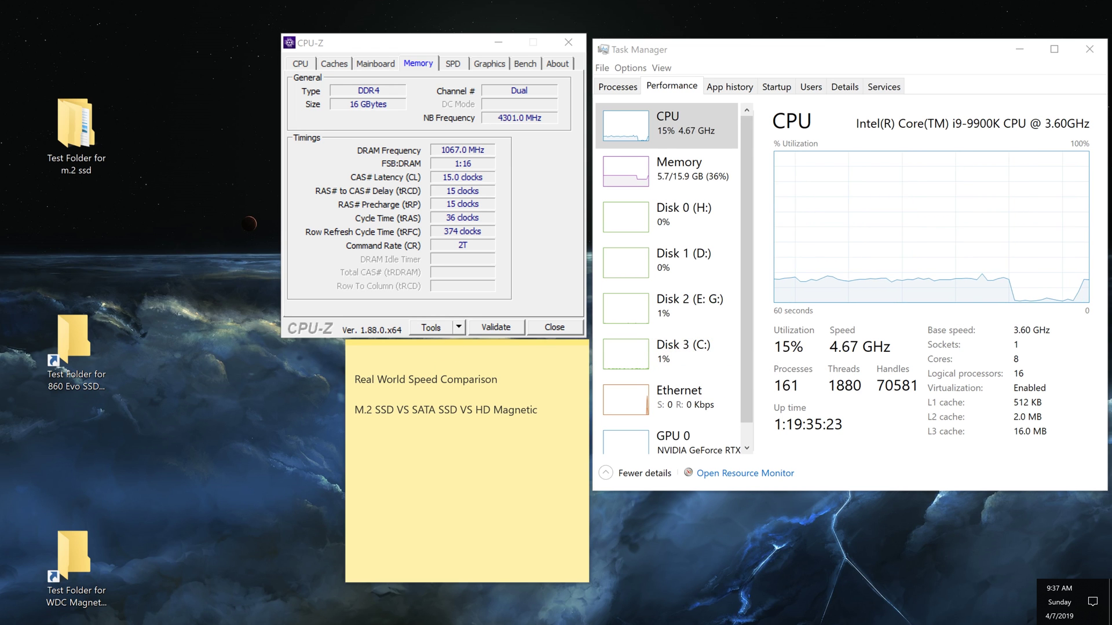
left_click(501, 379)
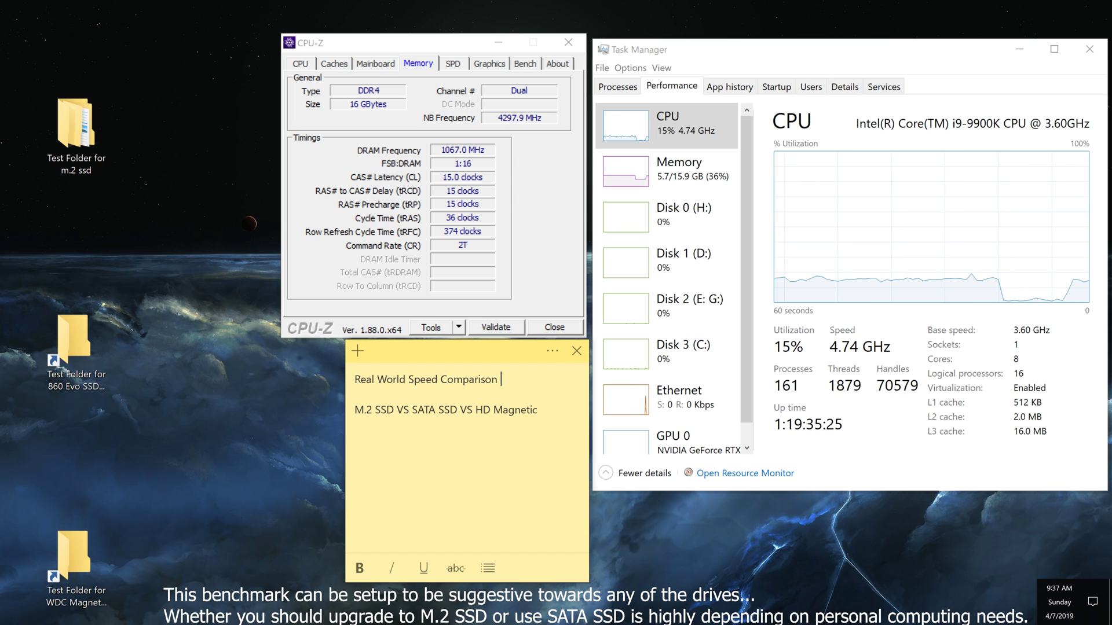
left_click_drag(501, 379, 354, 380)
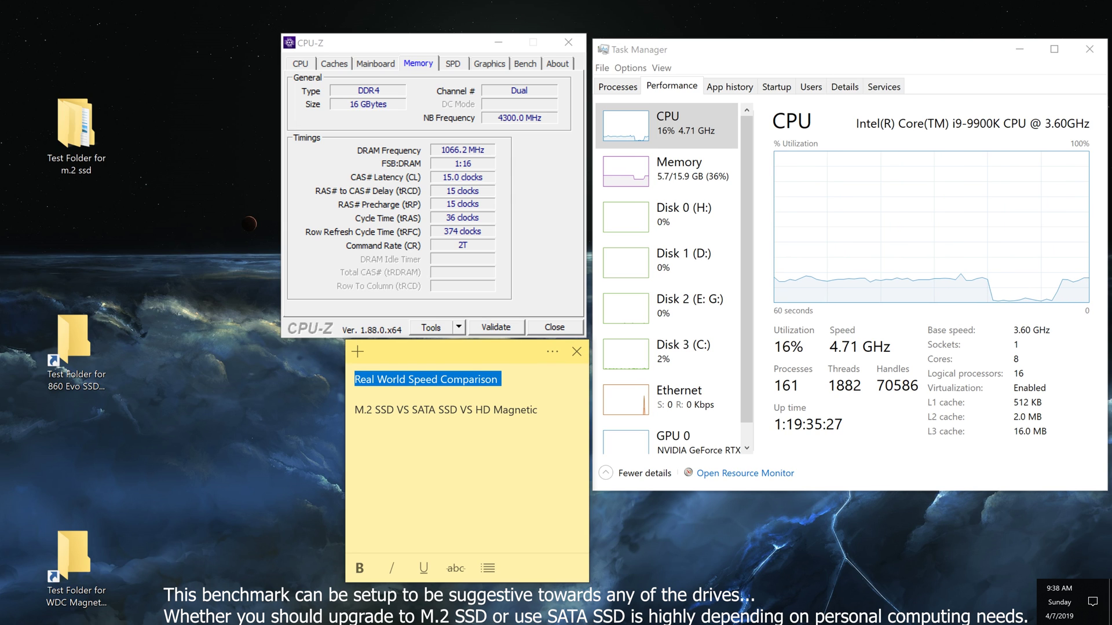
left_click(355, 395)
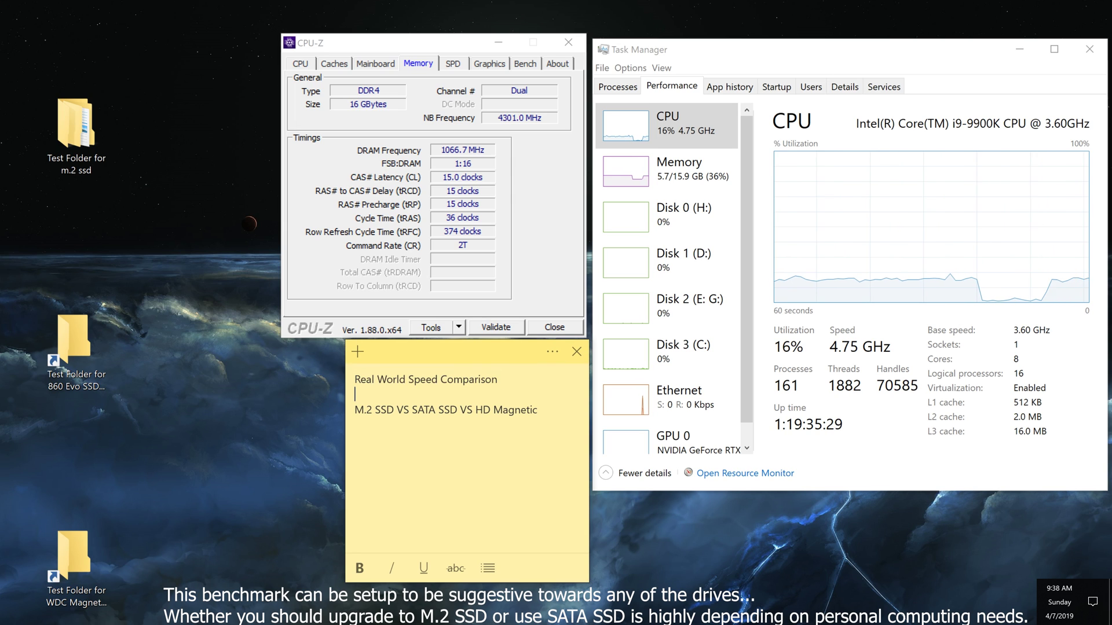
left_click_drag(355, 409, 521, 409)
left_click(473, 409)
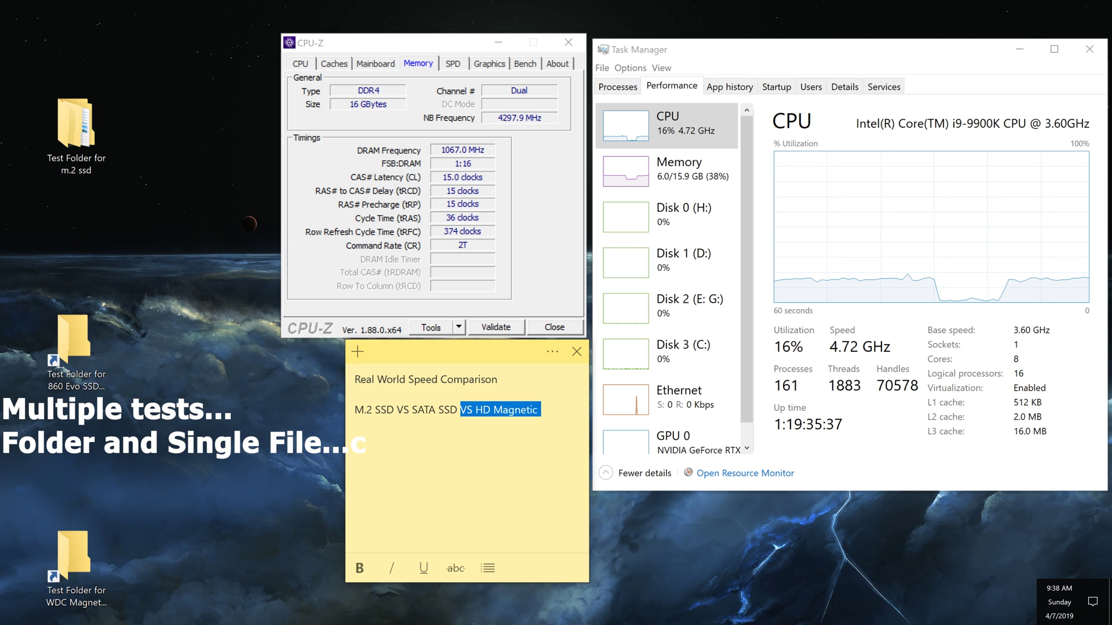
left_click(420, 102)
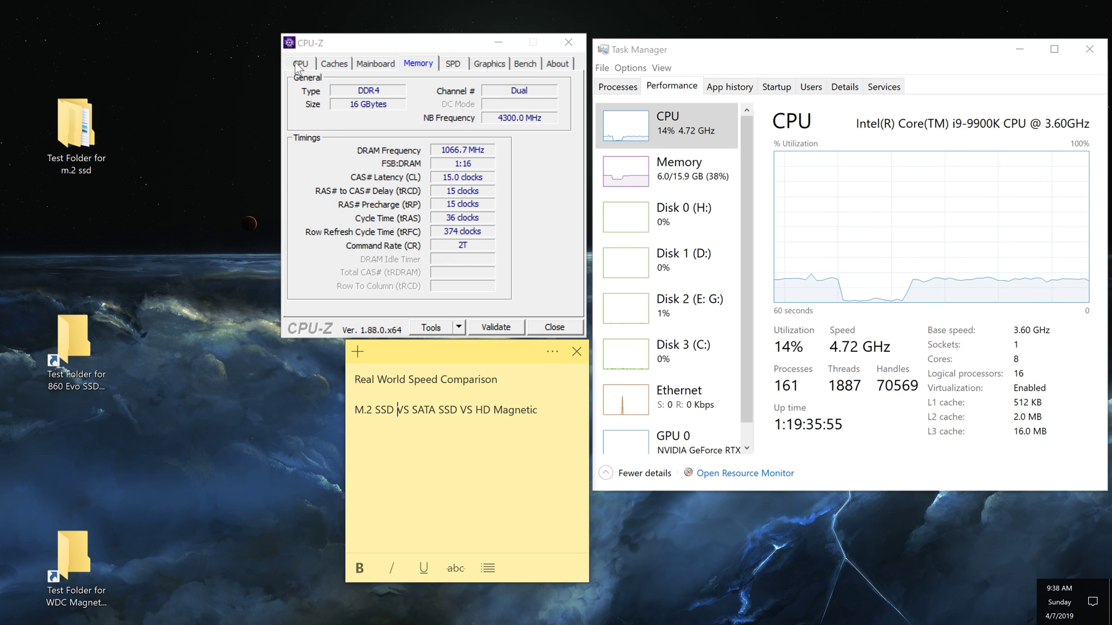
left_click(300, 63)
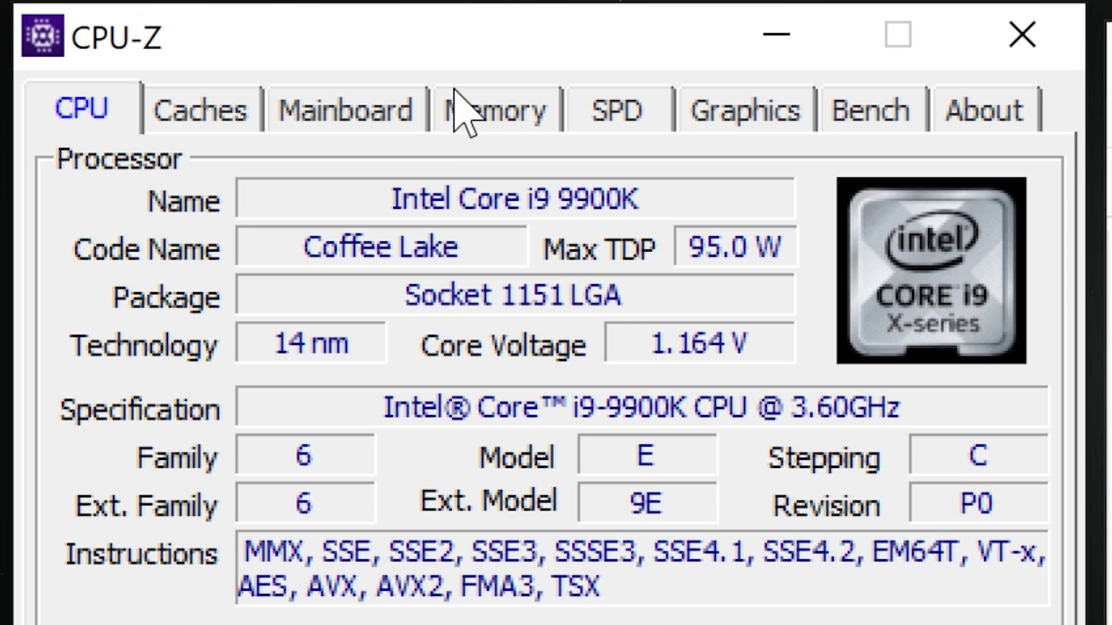
left_click(423, 97)
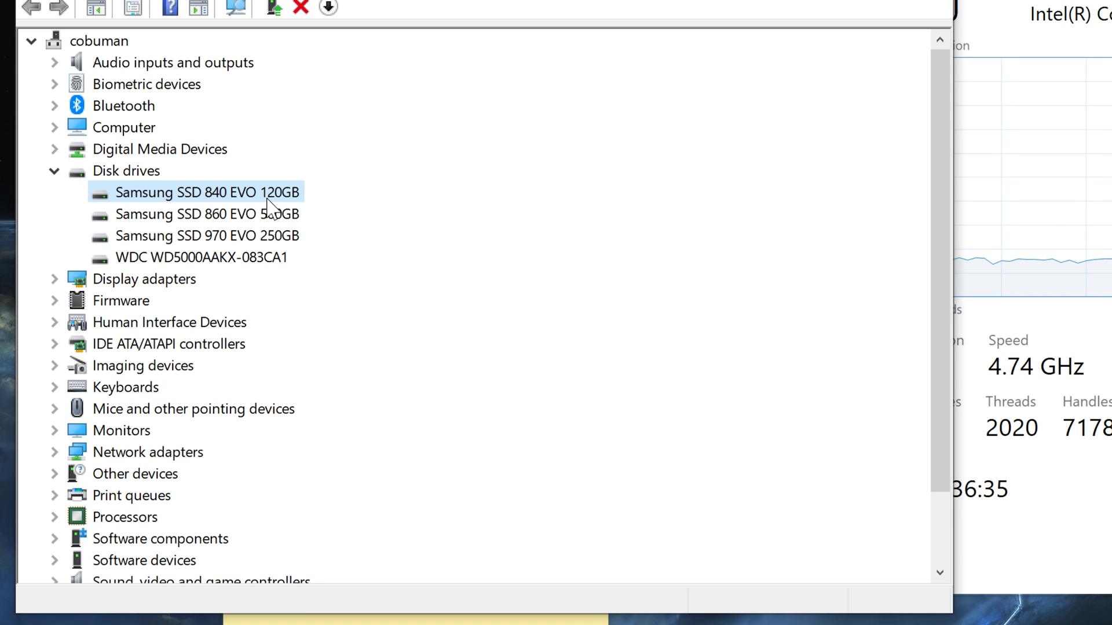
- Inspect the Samsung 860 EVO 500GB, 970 EVO 250GB and WDC WD5000AAKX drives, then minimize Device Manager
left_click(235, 219)
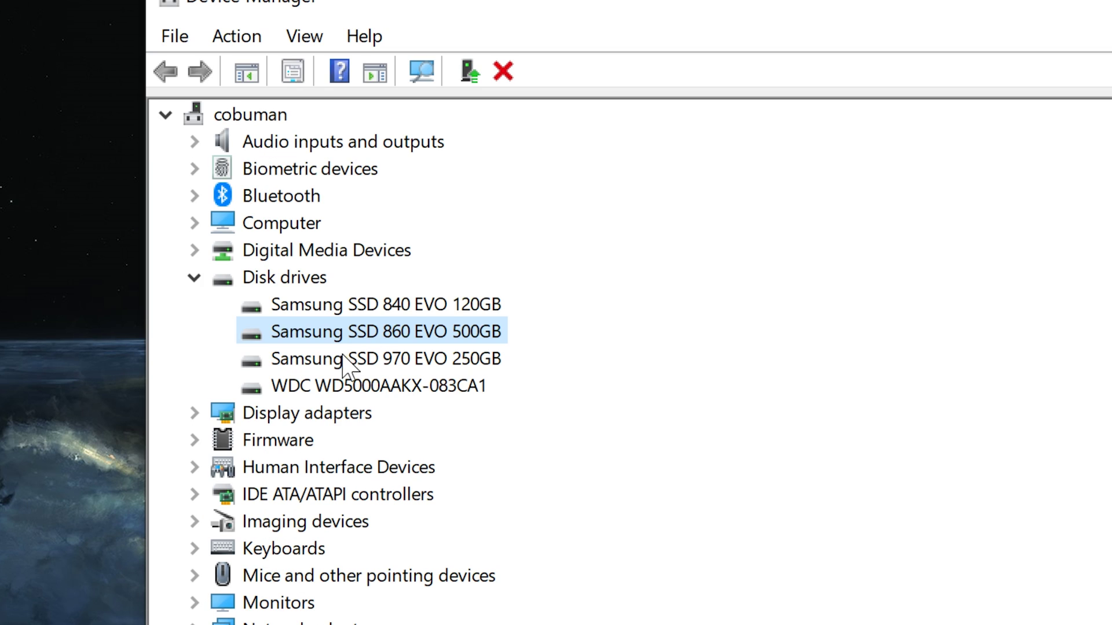
left_click(313, 263)
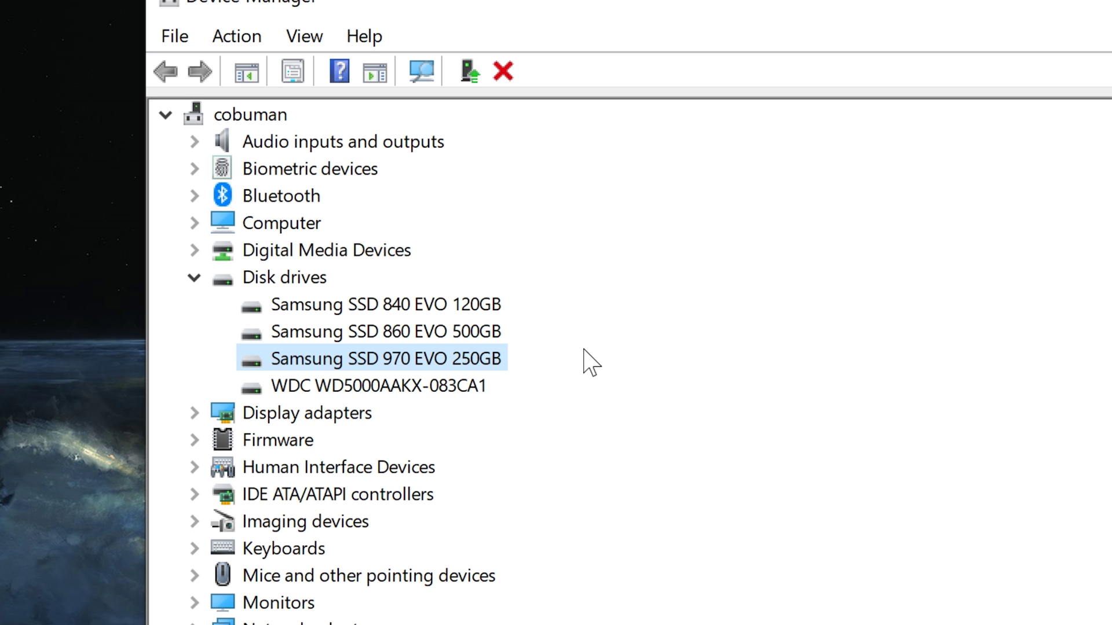
left_click(386, 379)
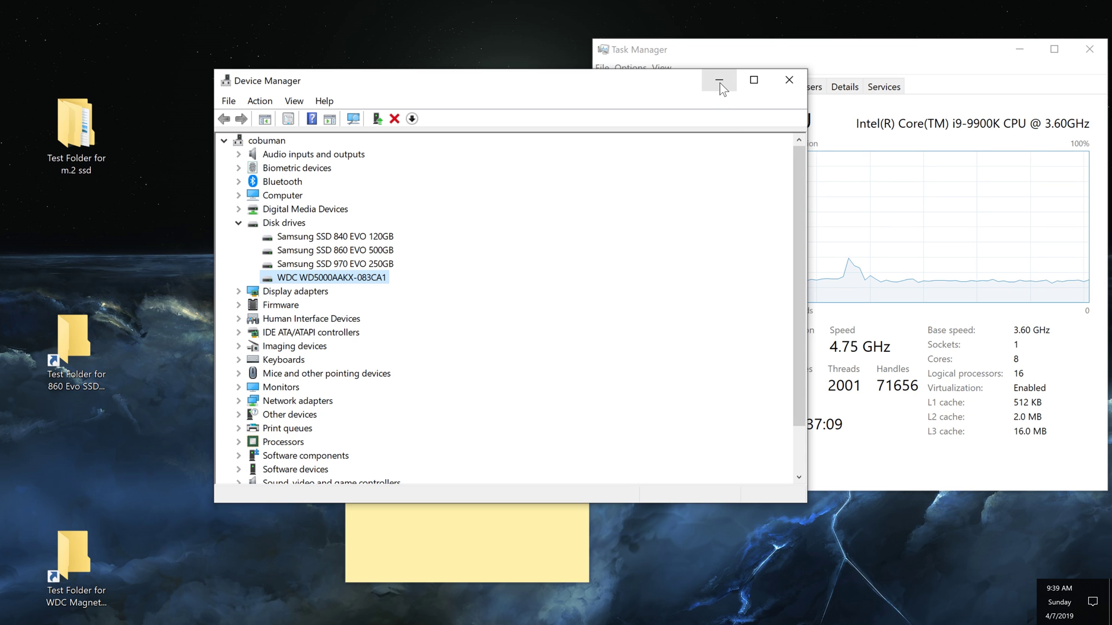
left_click(720, 81)
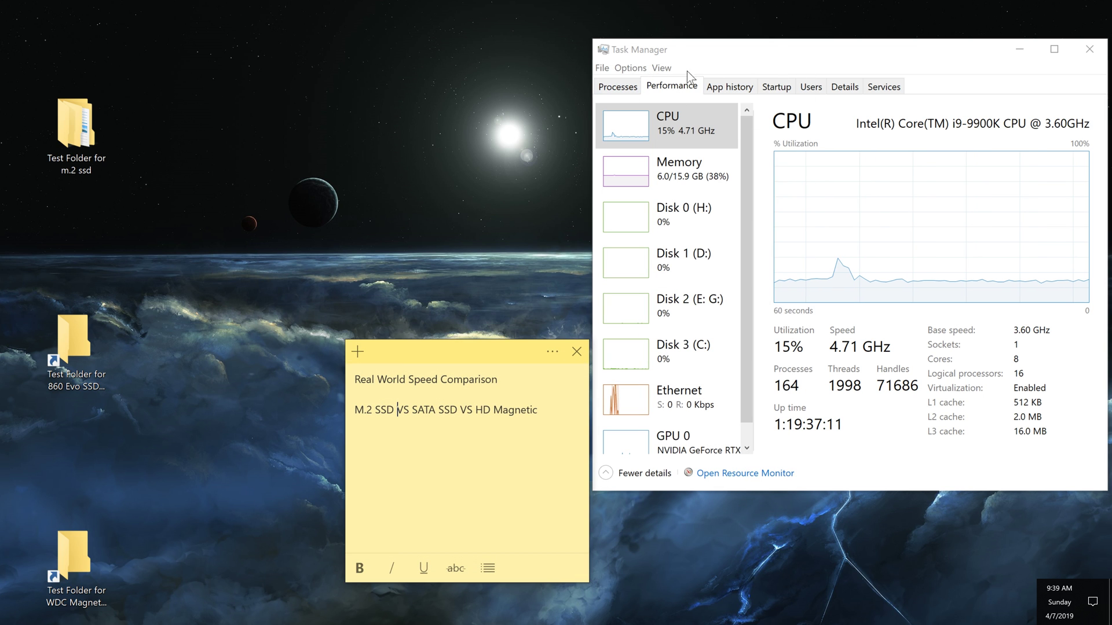
- Shift Task Manager slightly left and down, then select the Test Folder for m.2 ssd
mouse_move(700, 58)
left_mouse_down()
mouse_move(653, 52)
mouse_move(666, 65)
mouse_move(699, 58)
mouse_move(691, 65)
left_mouse_up()
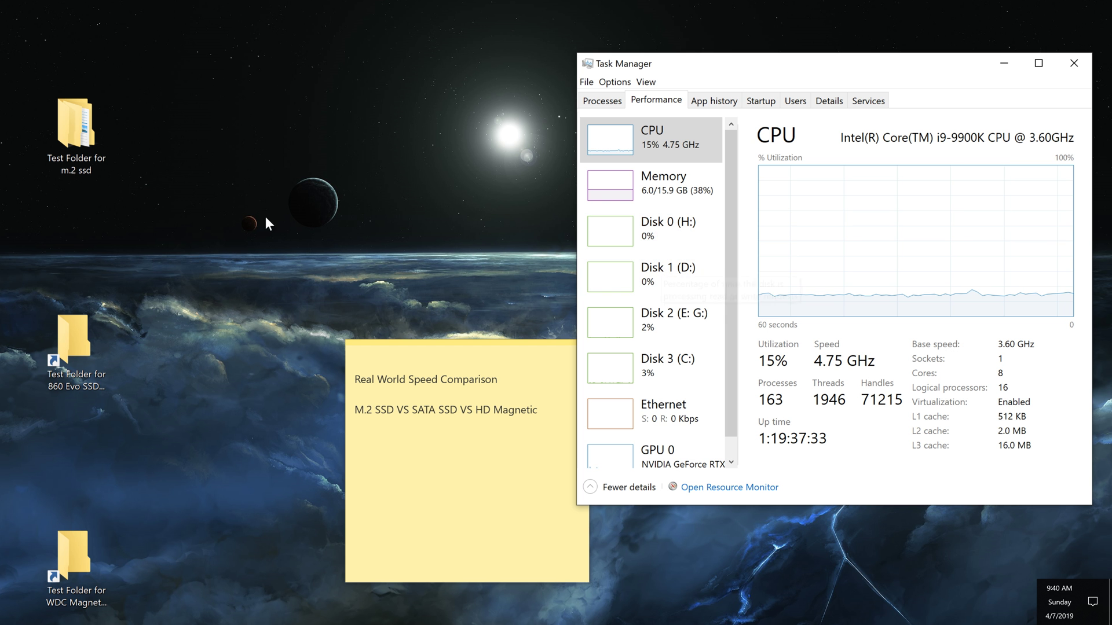
left_click(74, 130)
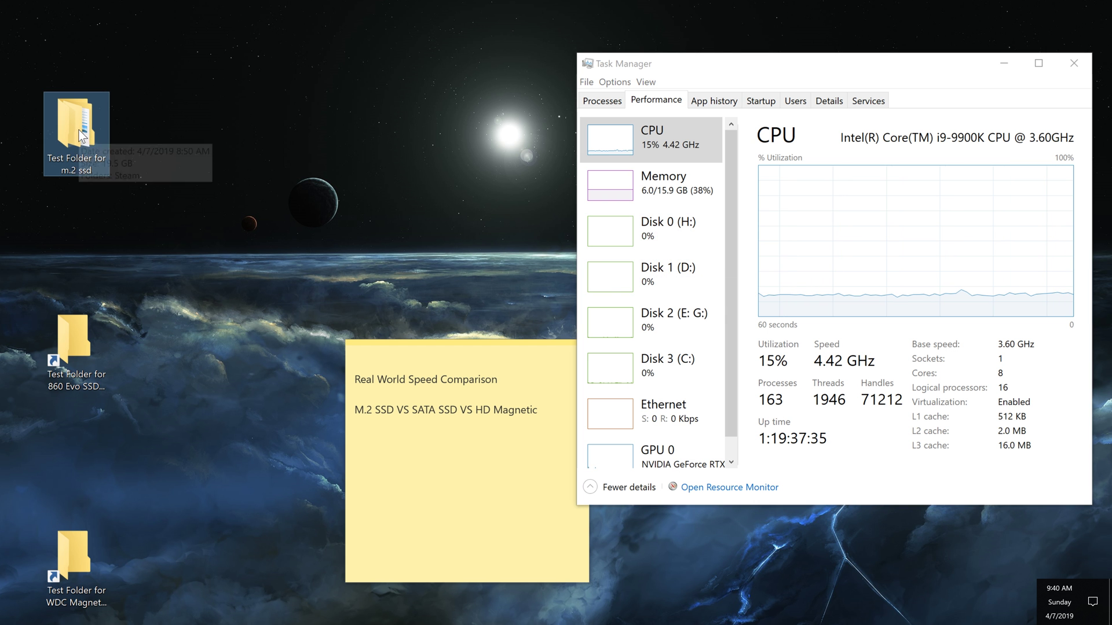
- Open the m.2 ssd, 860 Evo SSD and WDC Magnetic HD test folders
double_click(79, 130)
double_click(71, 315)
double_click(75, 543)
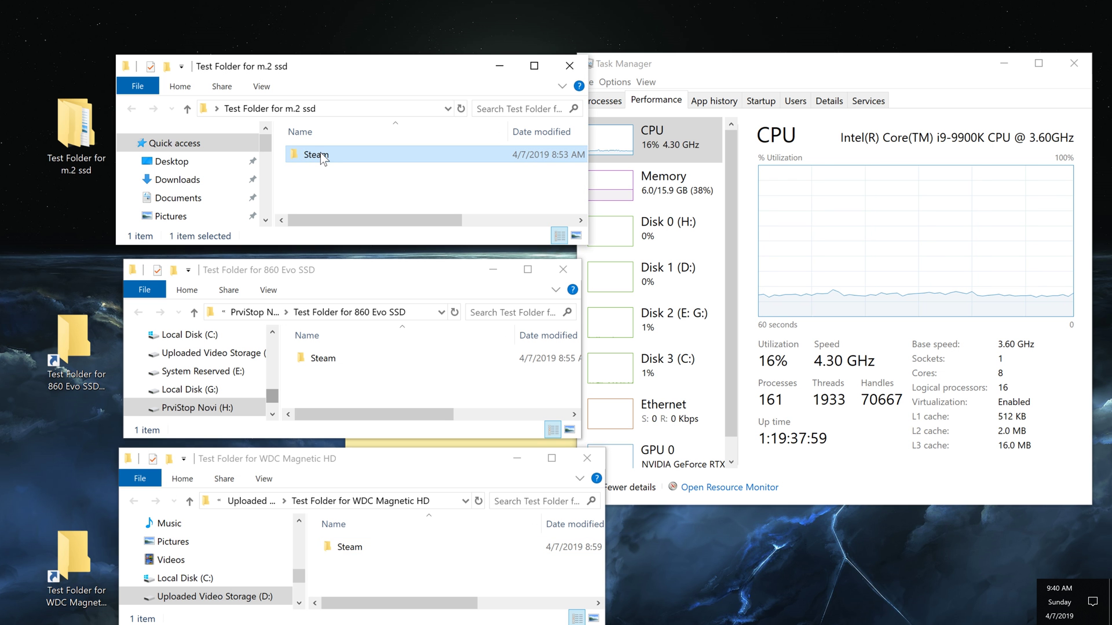
- Check the Steam folder size tooltip in each of the three test folder windows
mouse_move(321, 152)
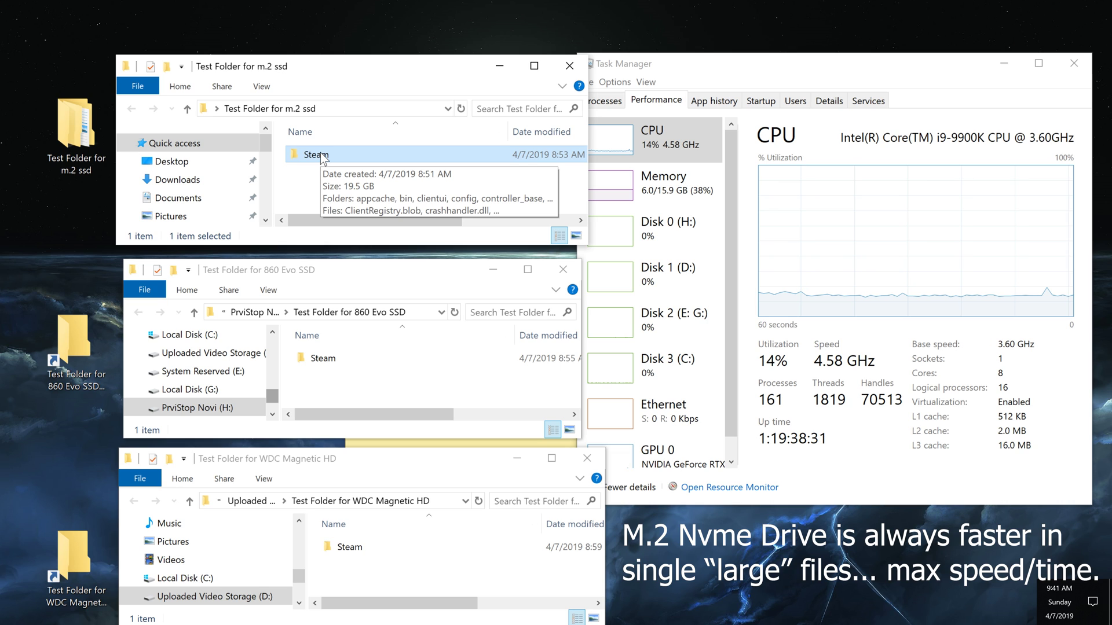
left_click(354, 289)
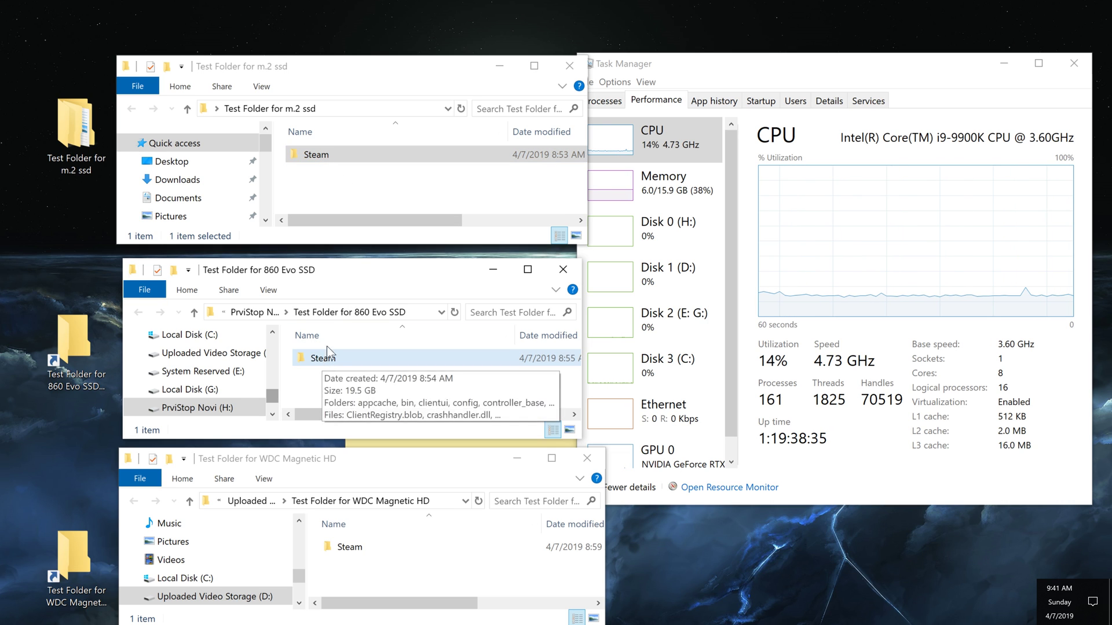
mouse_move(328, 348)
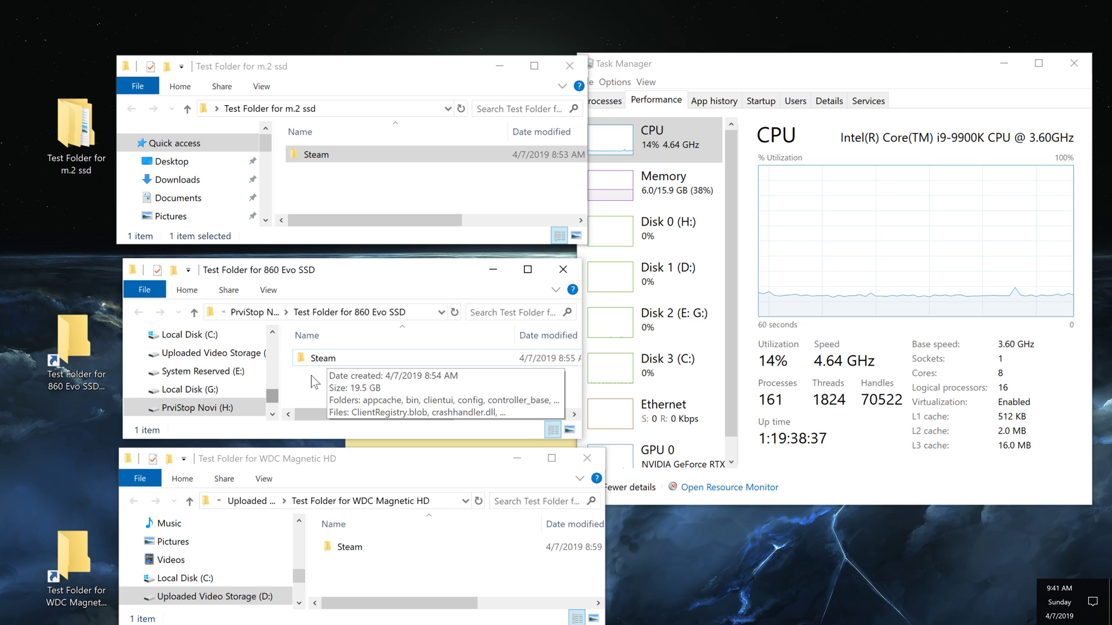
mouse_move(329, 365)
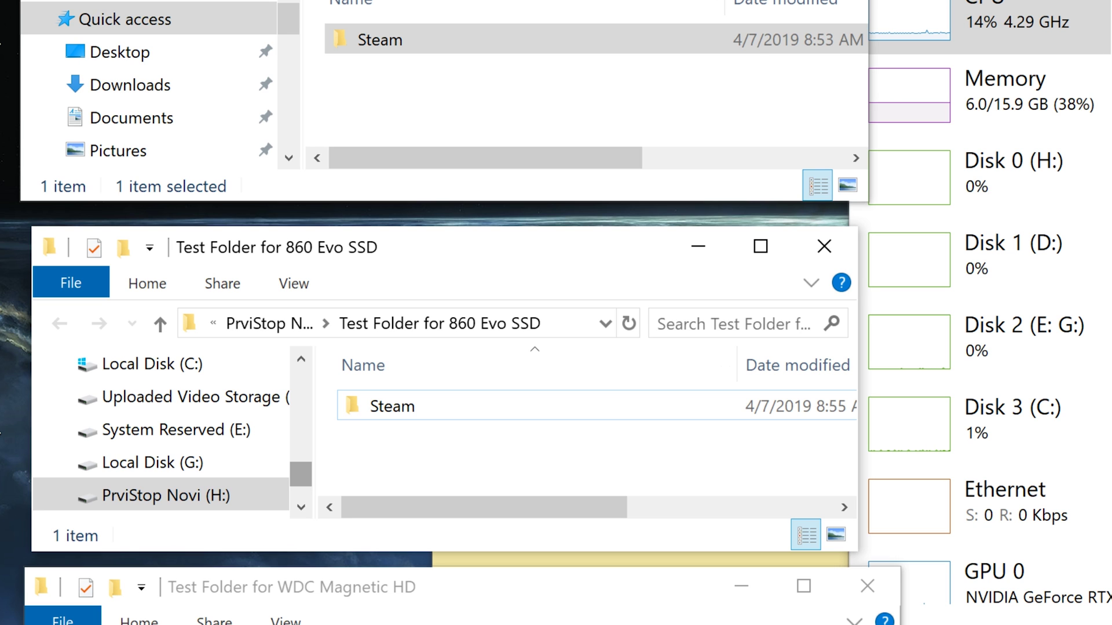
key("alt+Tab")
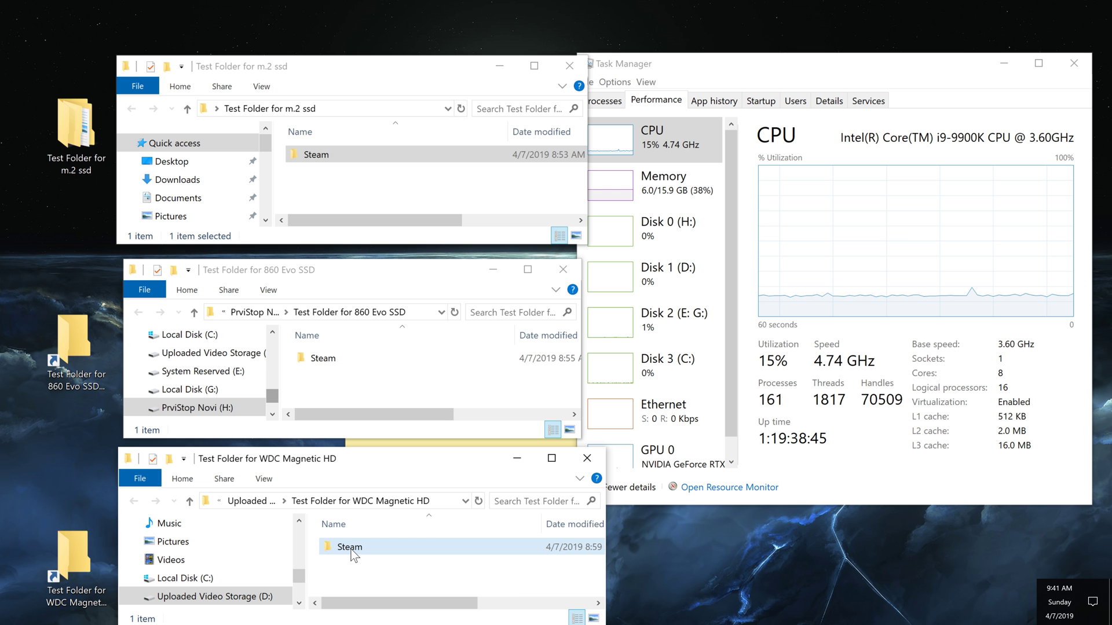
mouse_move(351, 554)
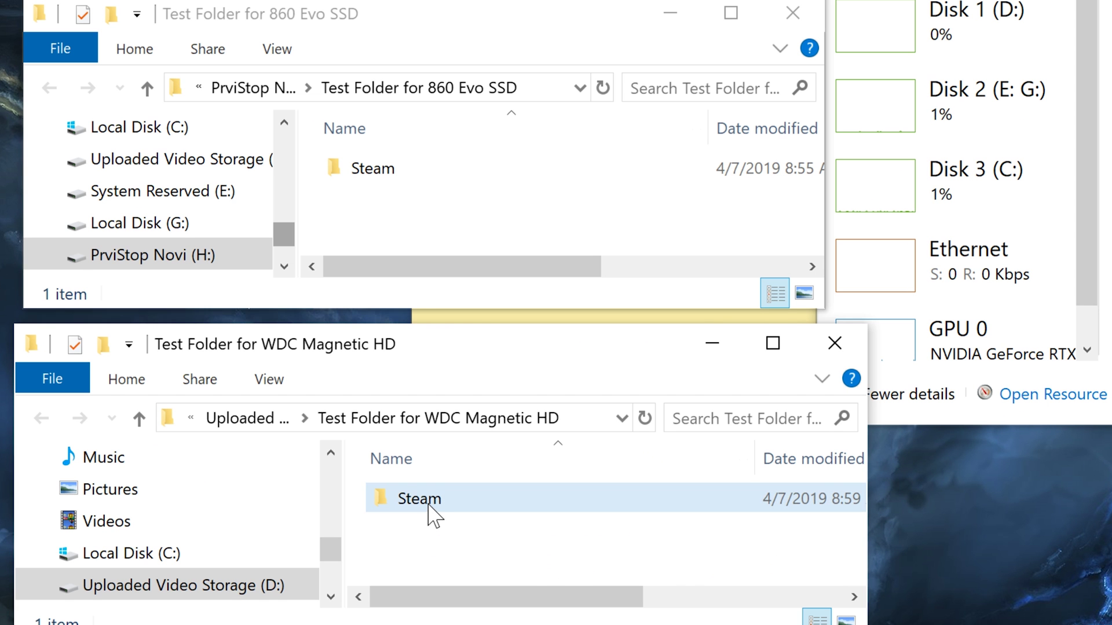
- View the WDC Steam folder's properties, then close the dialog
right_click(432, 511)
left_click(455, 488)
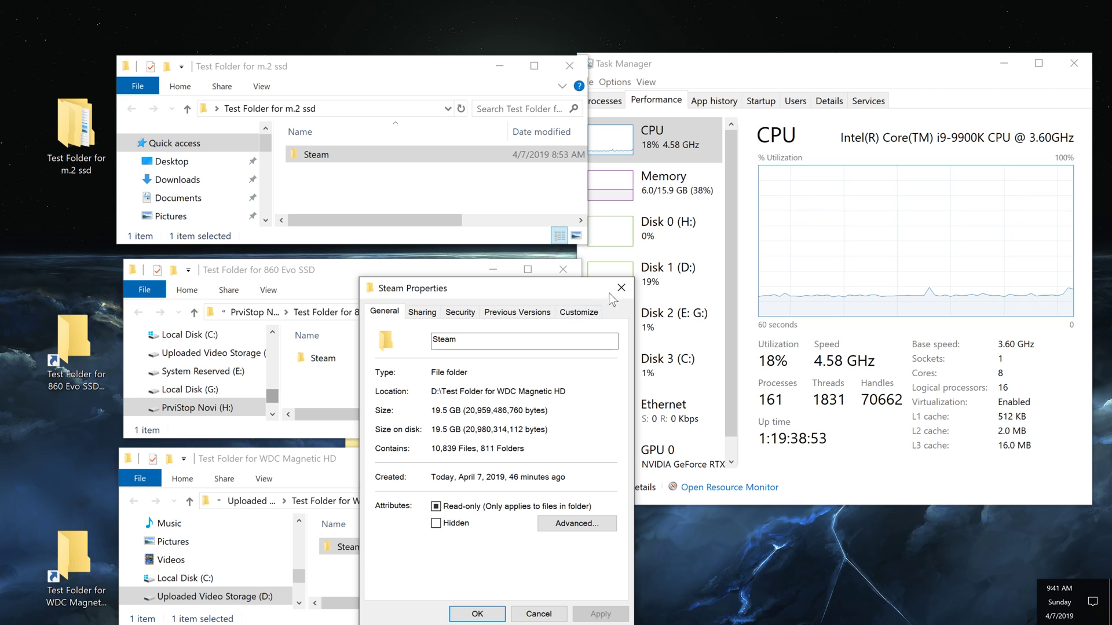
left_click(621, 288)
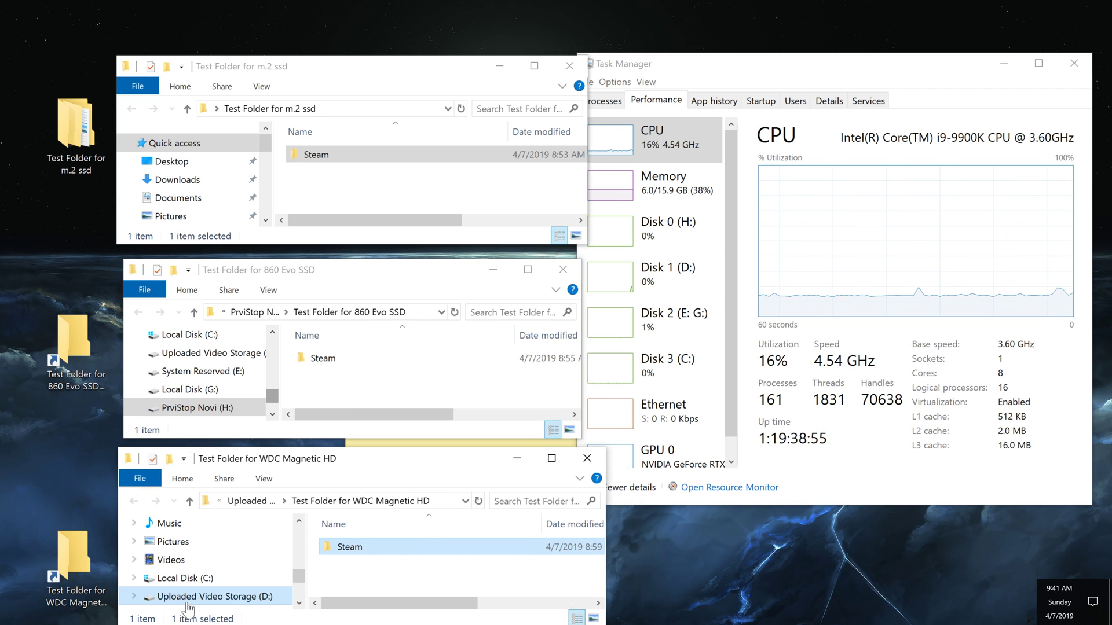
- Check drive D: (437 GB free) and H: (127 GB free) properties, closing both dialogs
right_click(224, 602)
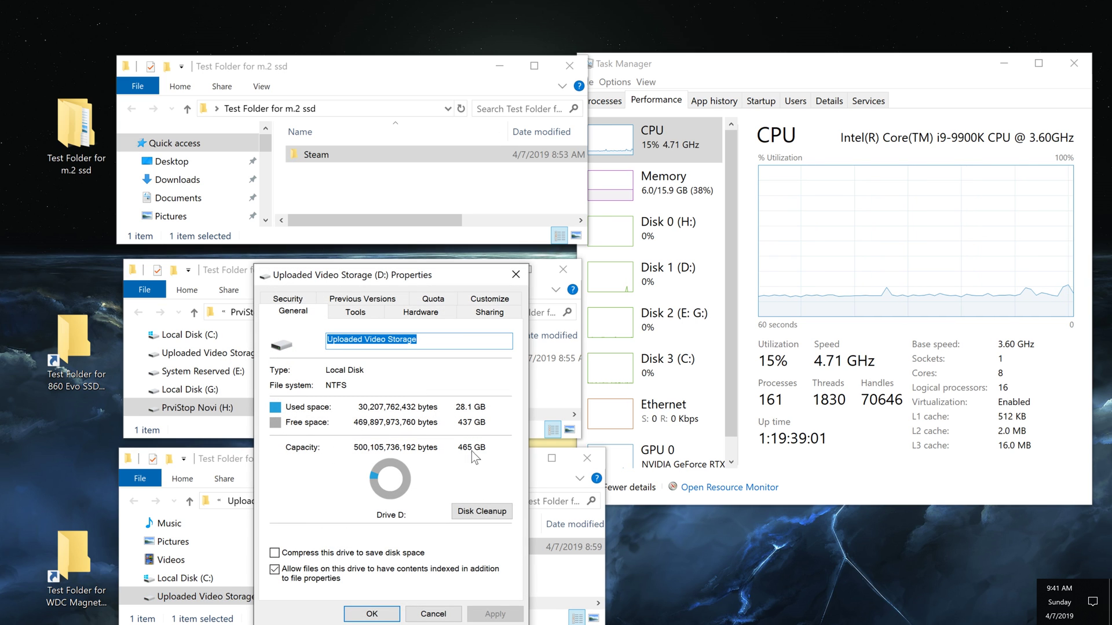
left_click(515, 275)
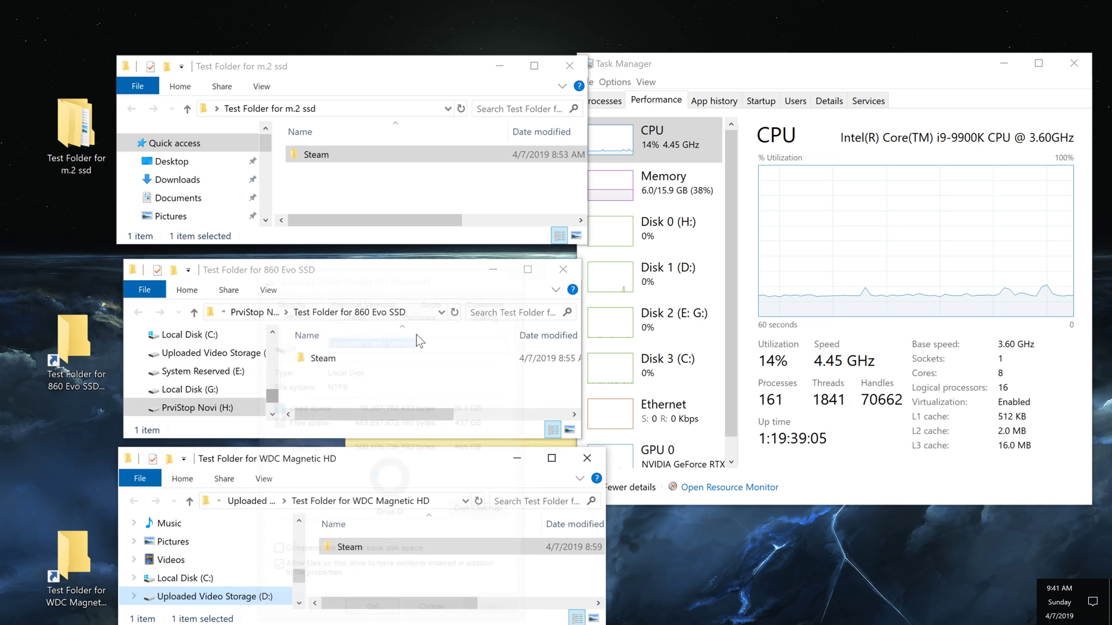
right_click(215, 407)
left_click(264, 397)
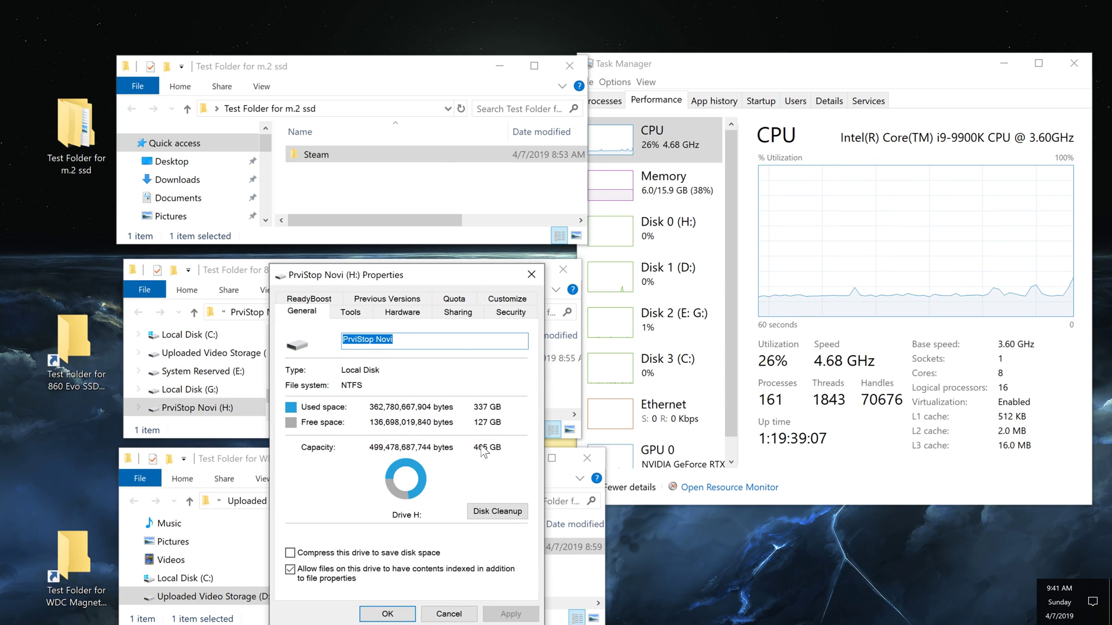
left_click(531, 275)
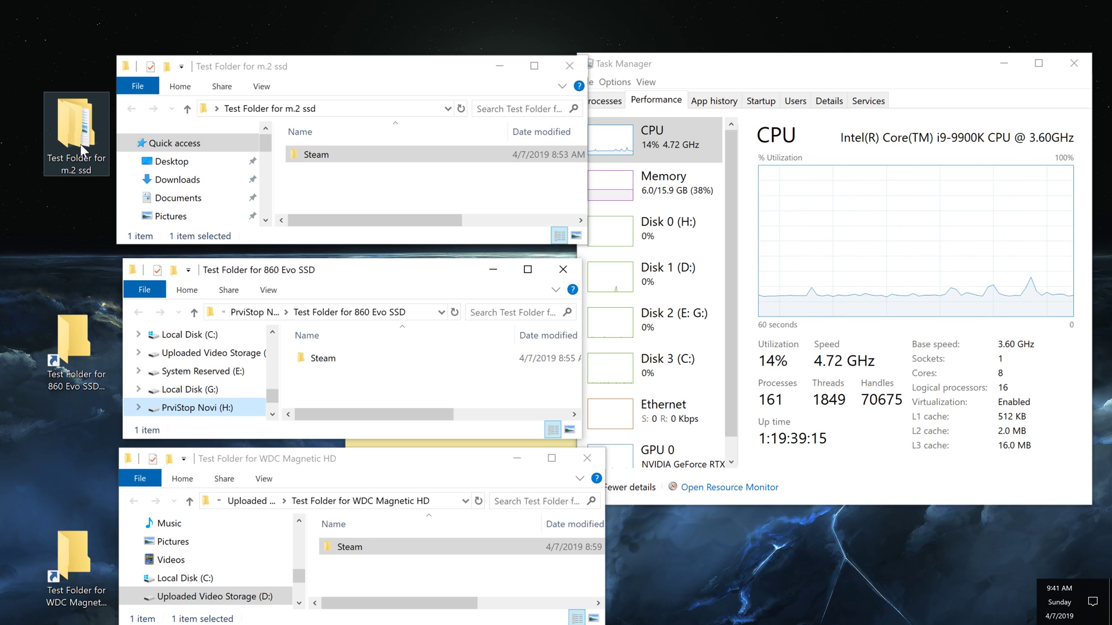
- Copy the Steam folder in the m.2 ssd test folder and paste a duplicate beside it
left_click(332, 155)
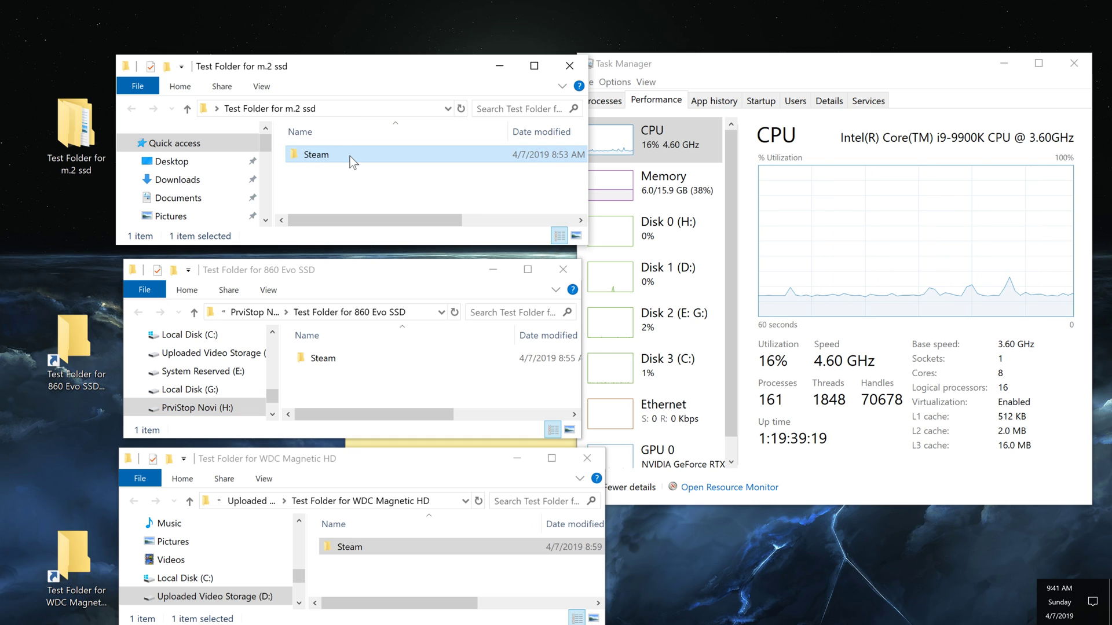
mouse_move(351, 157)
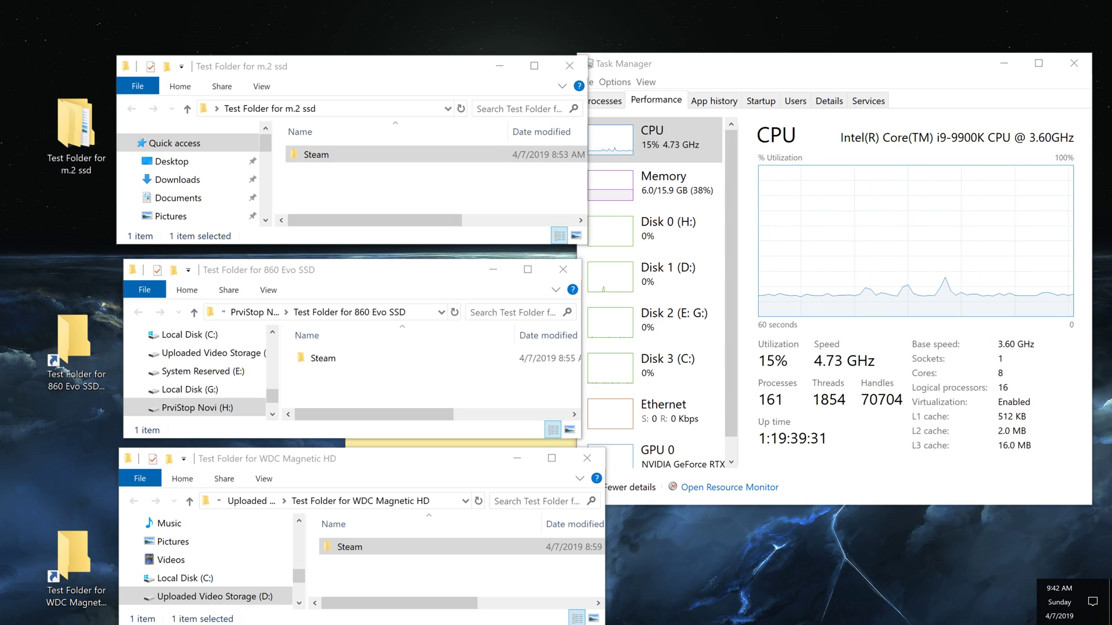
right_click(380, 154)
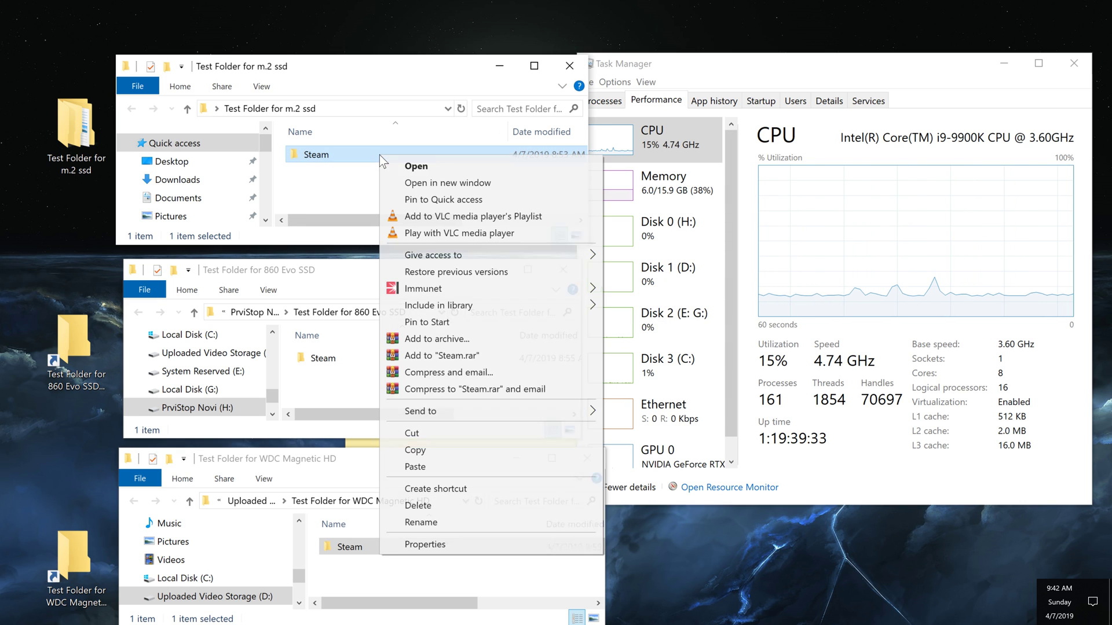
left_click(443, 451)
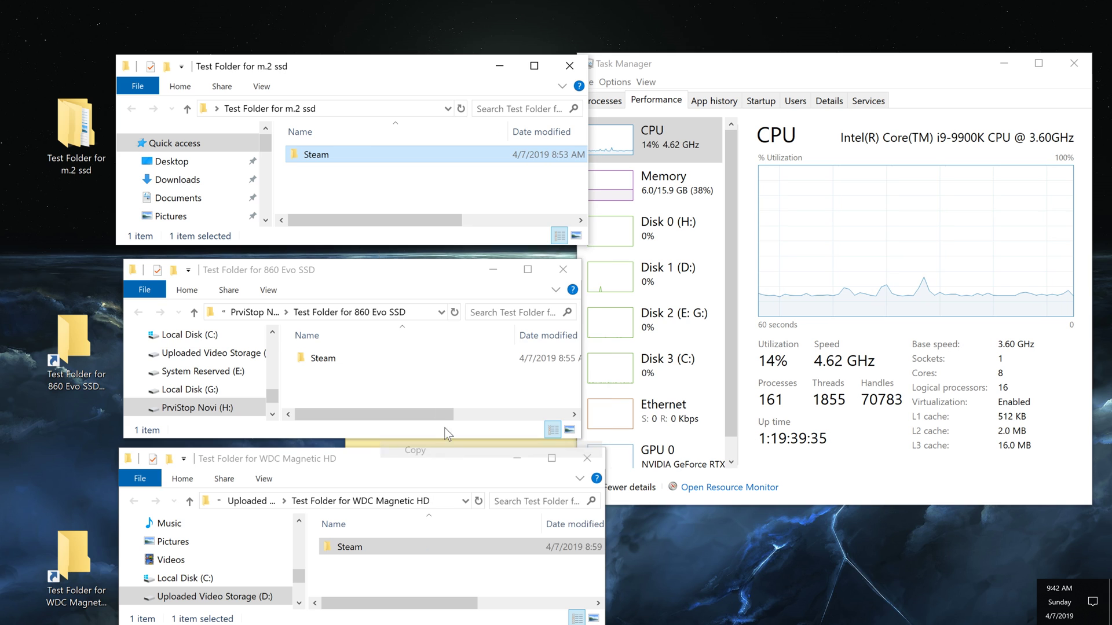
left_click(328, 182)
right_click(328, 182)
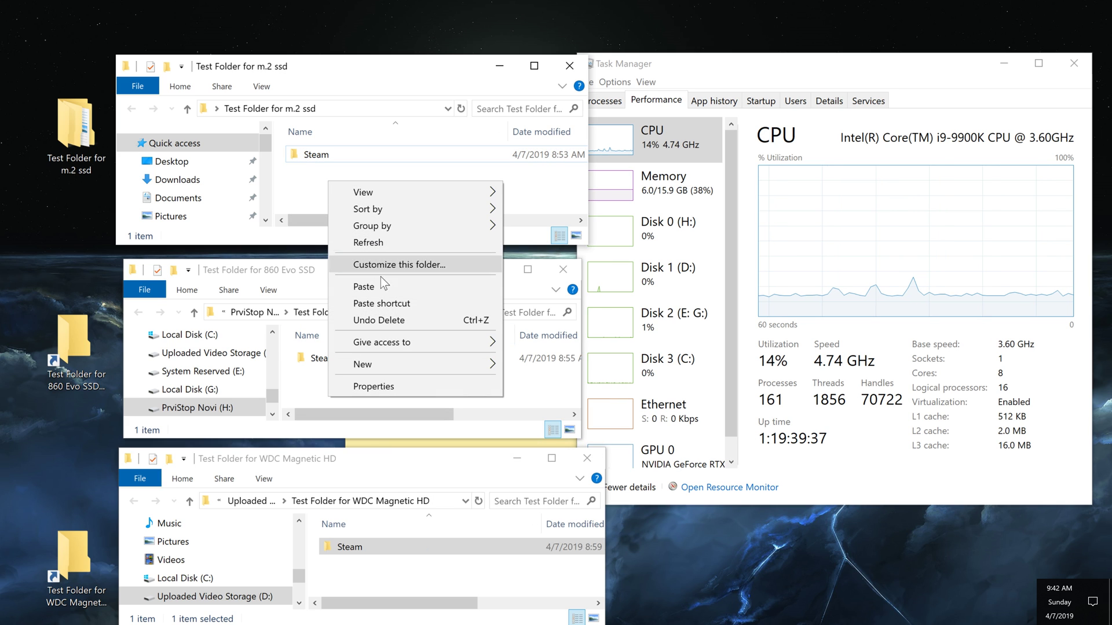
left_click(402, 286)
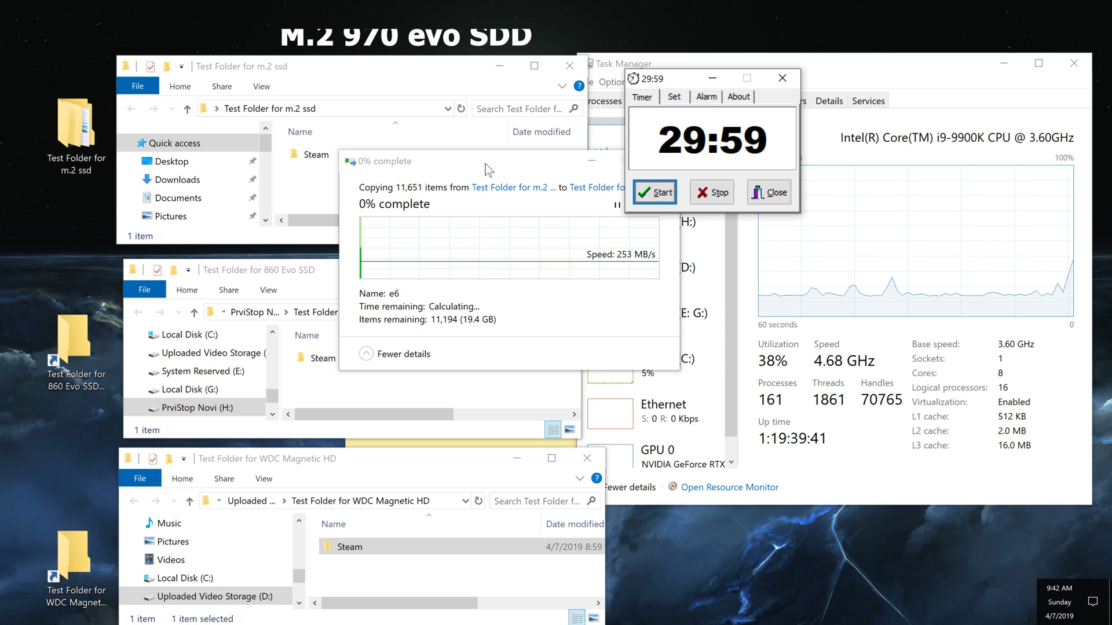
- Move the copy progress window up-left and show Disk 3 (C:) activity in Task Manager
left_click_drag(489, 162, 424, 76)
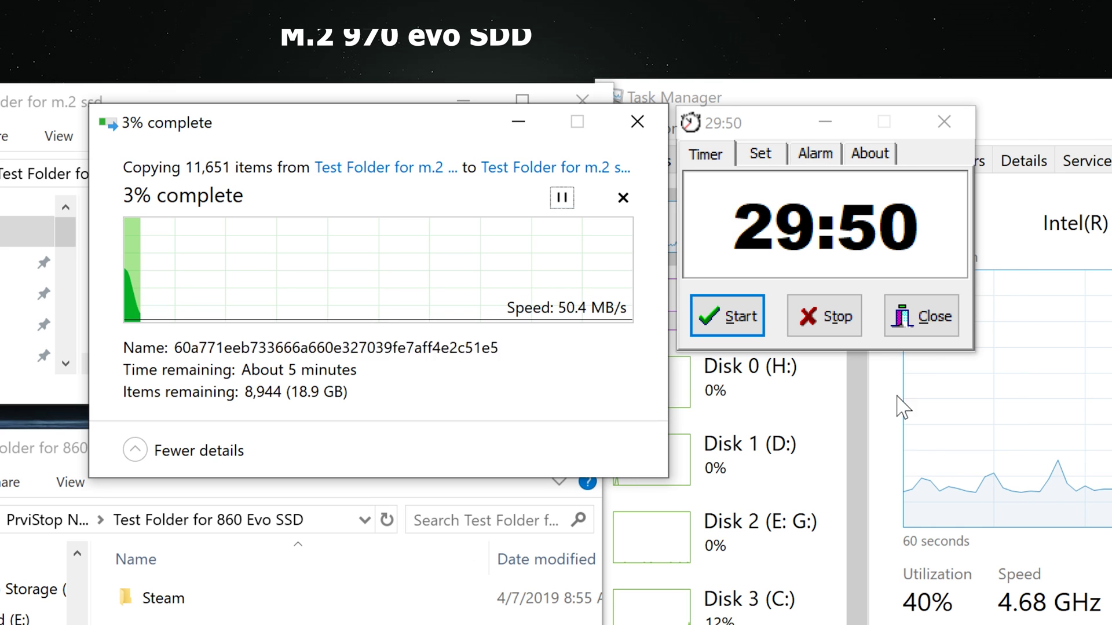
left_click(811, 605)
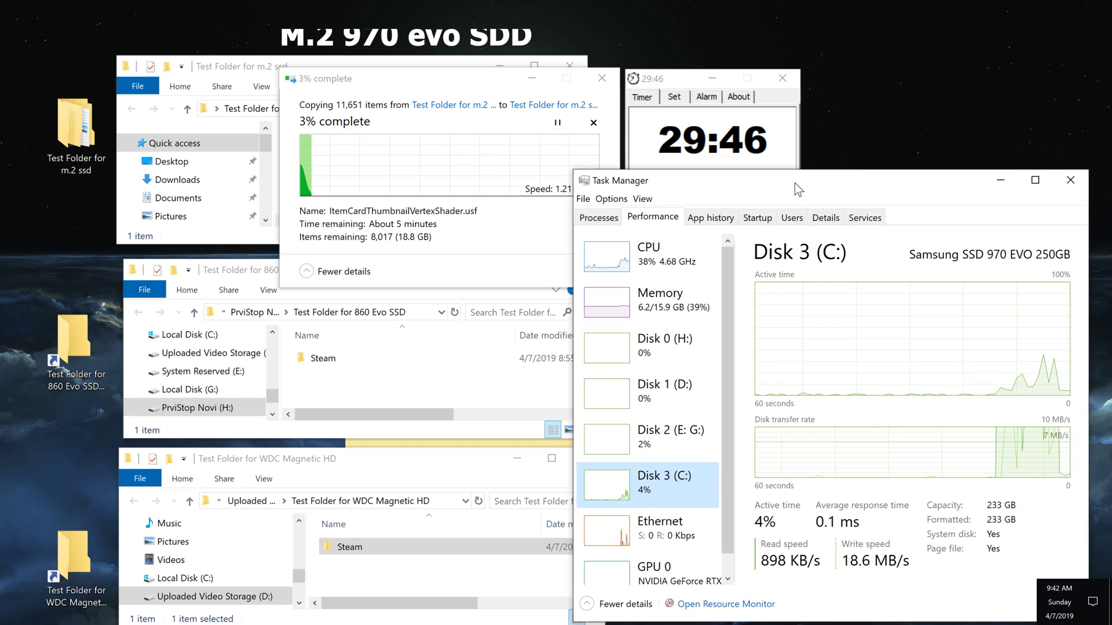
- Move Task Manager to the lower right to watch Disk 3 (C:) until the copy finishes
left_click_drag(794, 183, 824, 229)
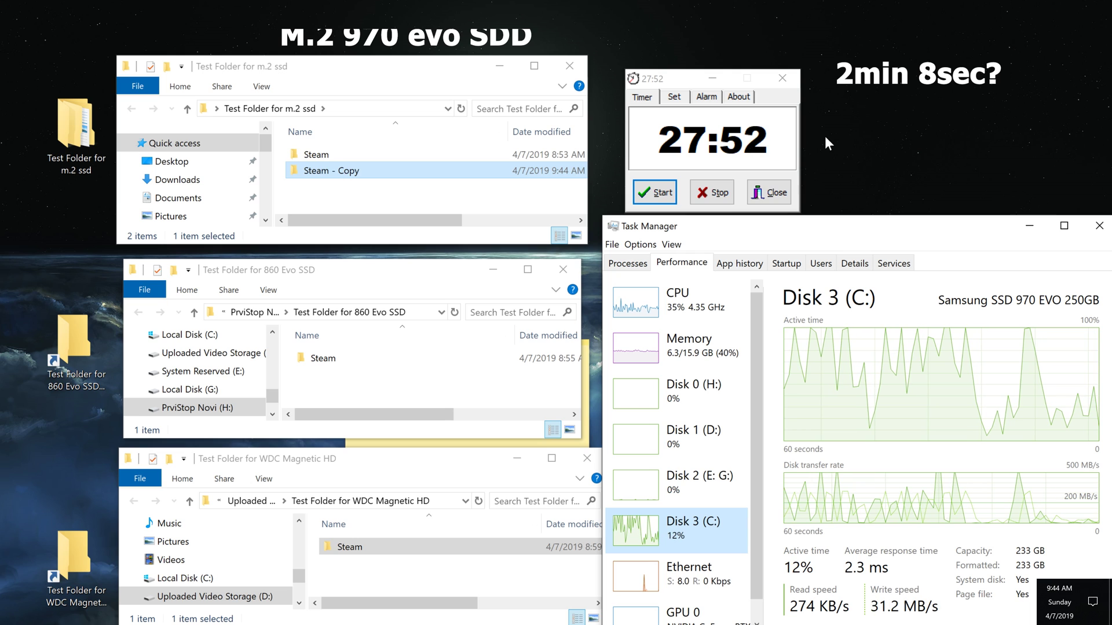
- Stop the timer and complete the sticky note's line as 'm.2 2m 8sec'
left_click(701, 197)
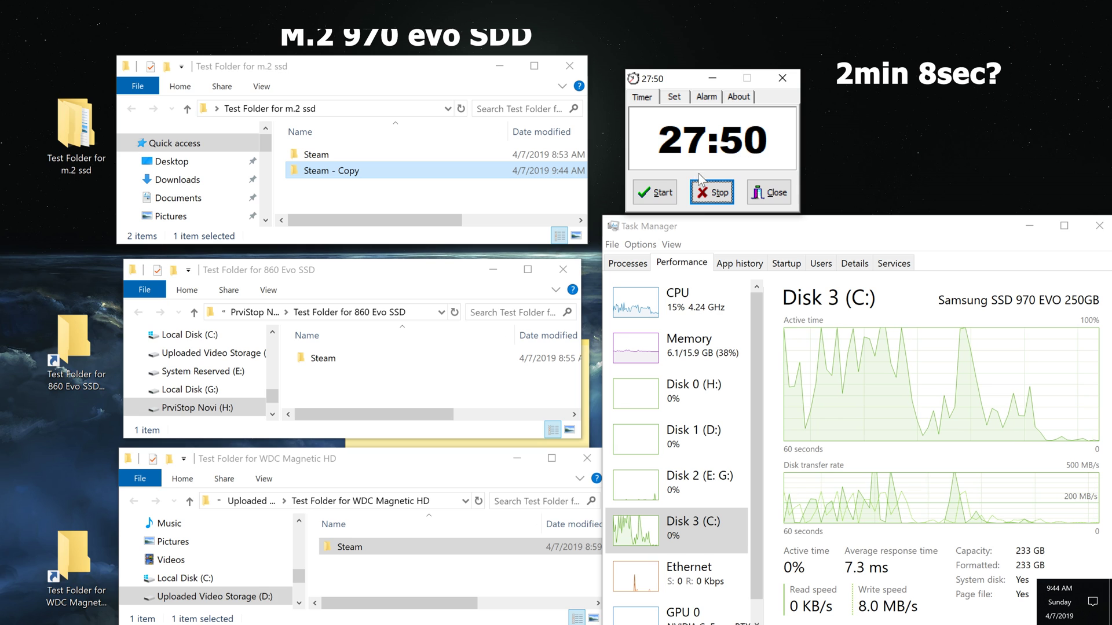
left_click(398, 444)
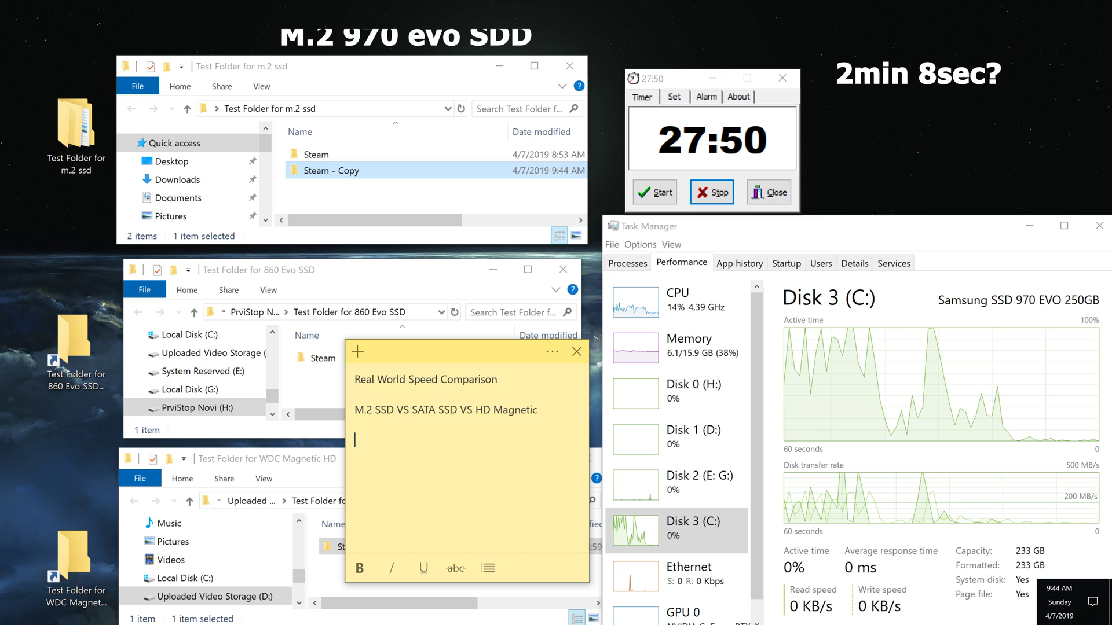
type(".2 2m")
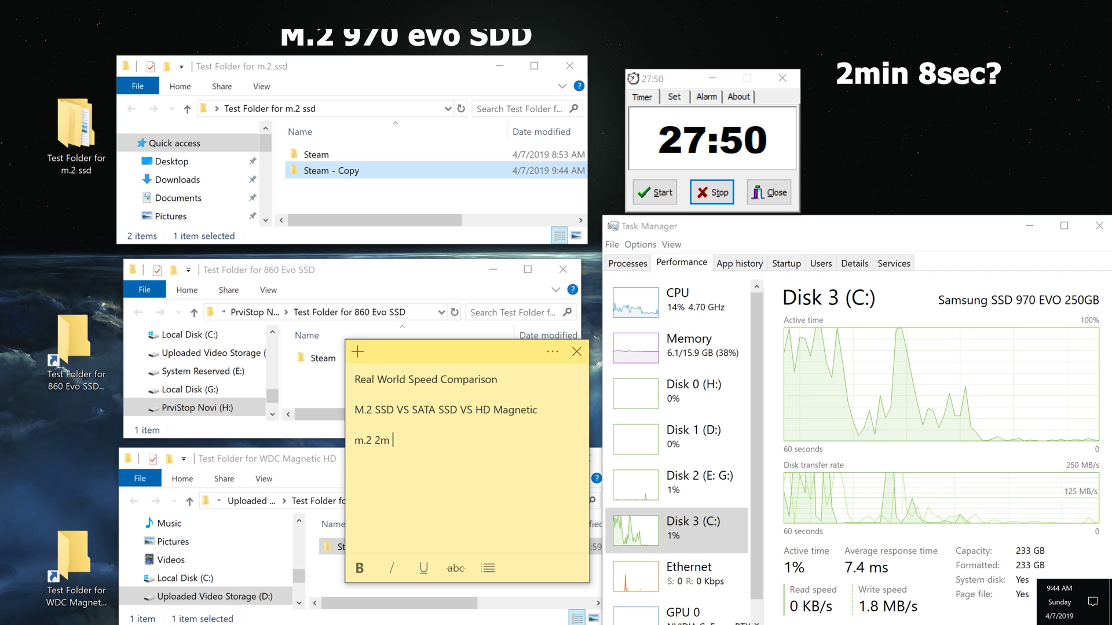
type("8sec")
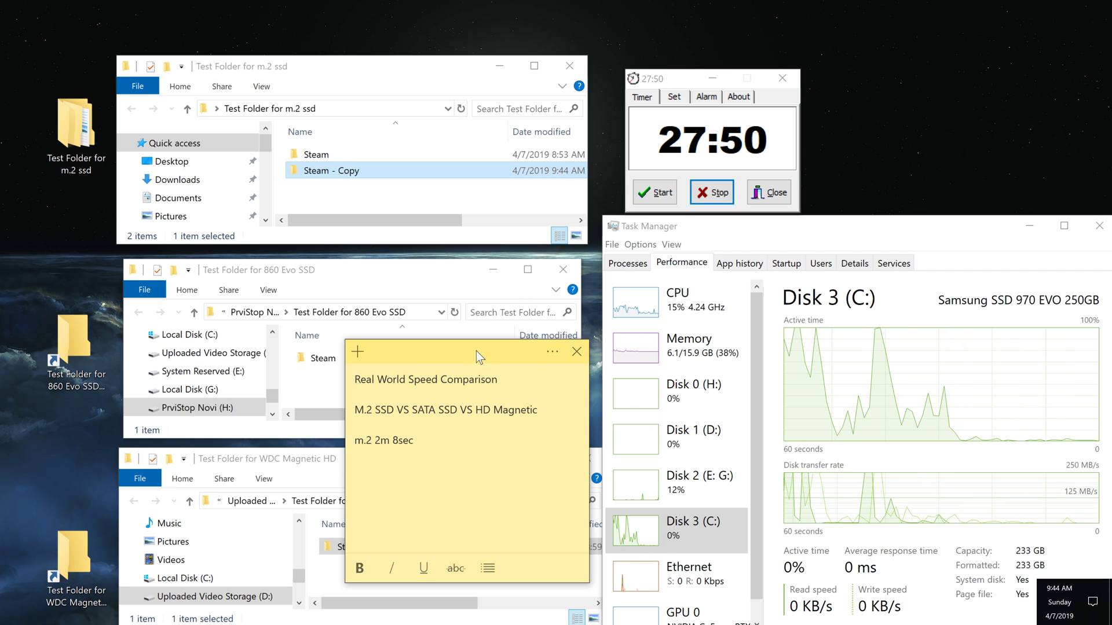
- Move the sticky note to the top right edge of the screen
left_click_drag(476, 351, 487, 347)
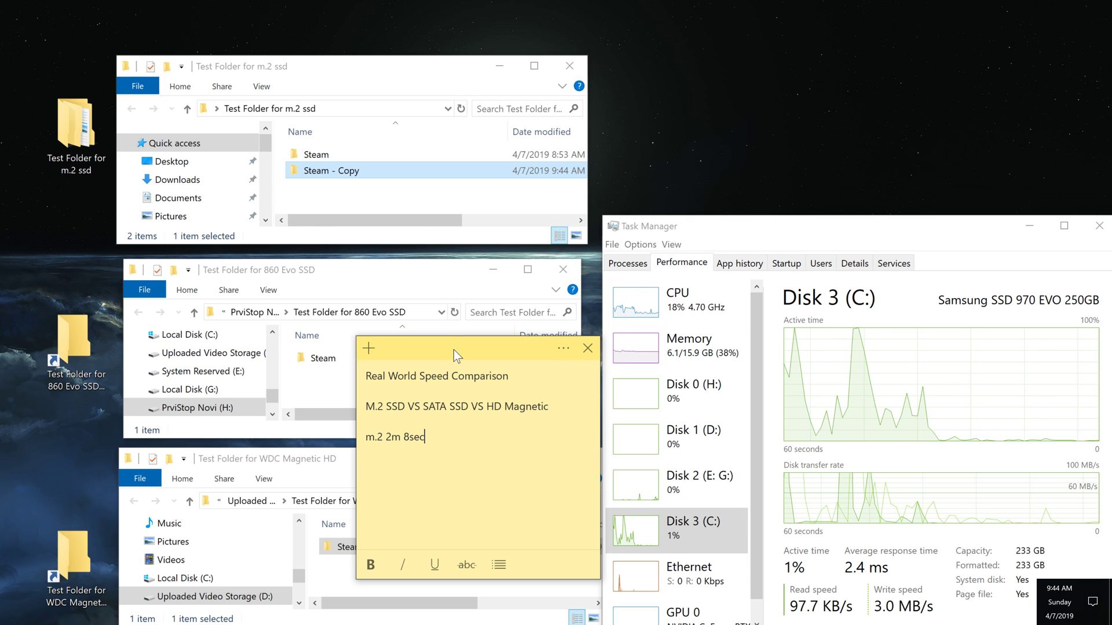
left_click_drag(453, 350, 780, 132)
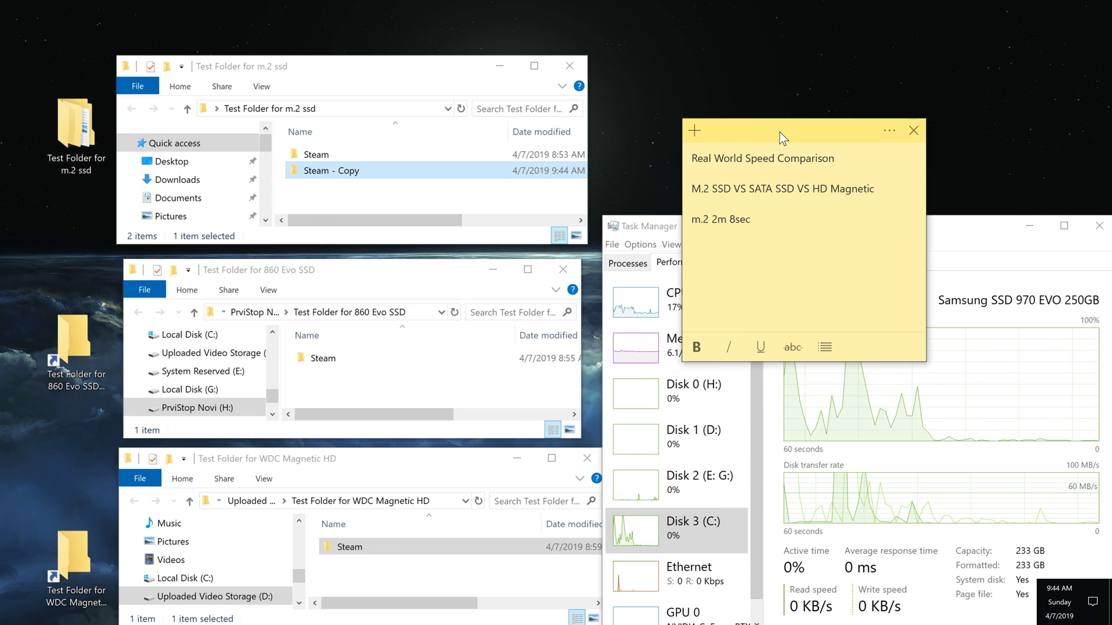
left_click(335, 362)
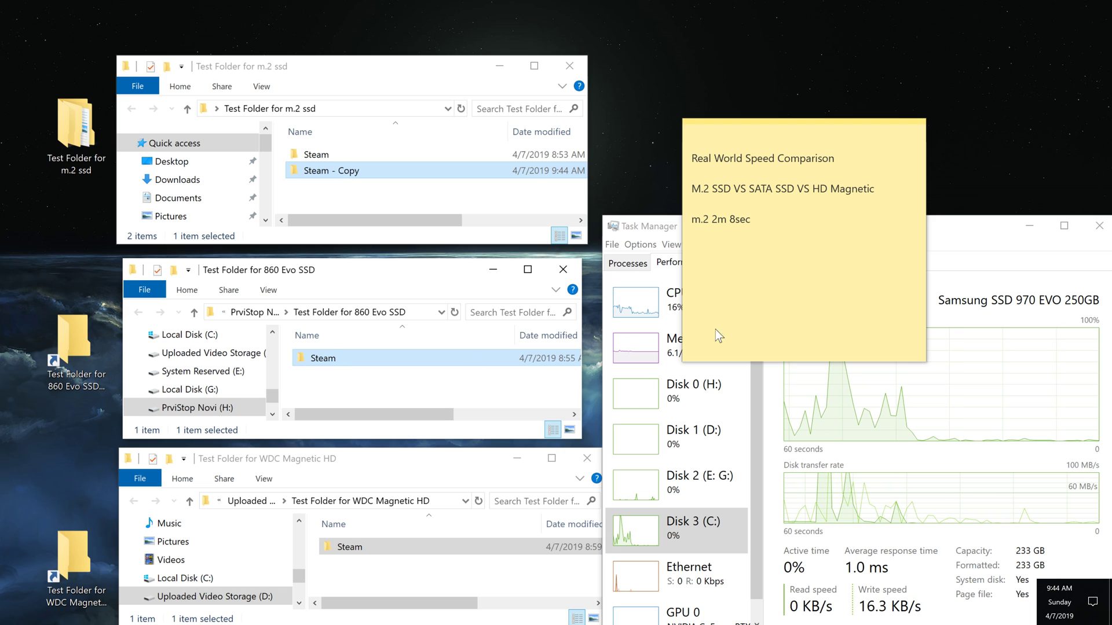
left_click(817, 130)
left_click_drag(817, 124, 777, 0)
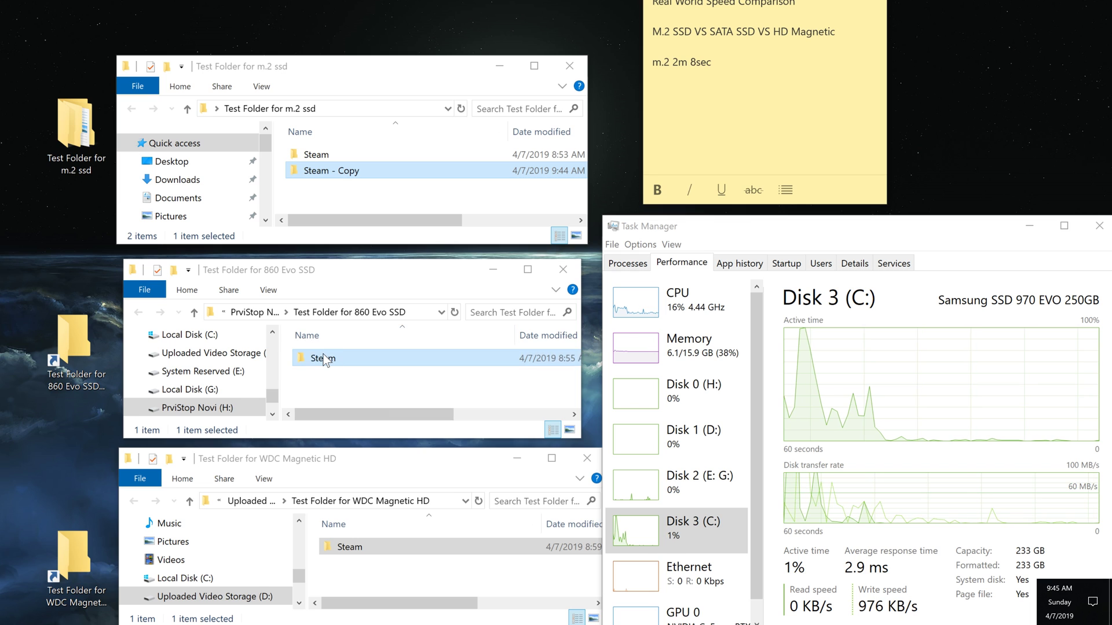
- Duplicate Steam in the 860 Evo SSD folder, start the timer, and move the progress window up-left
right_click(350, 356)
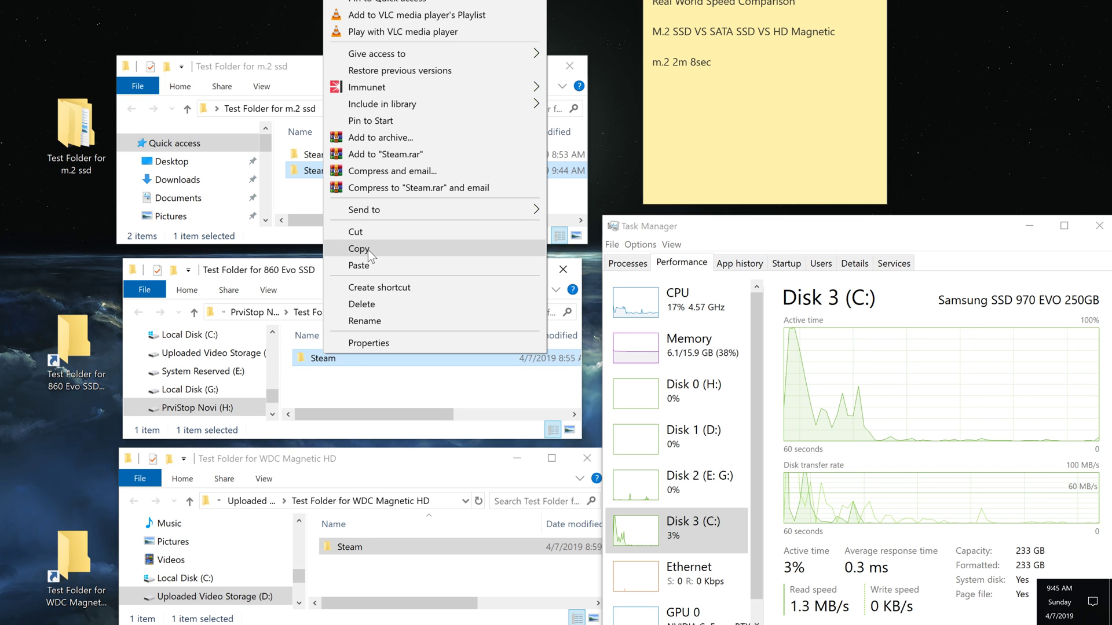
left_click(367, 249)
left_click(326, 384)
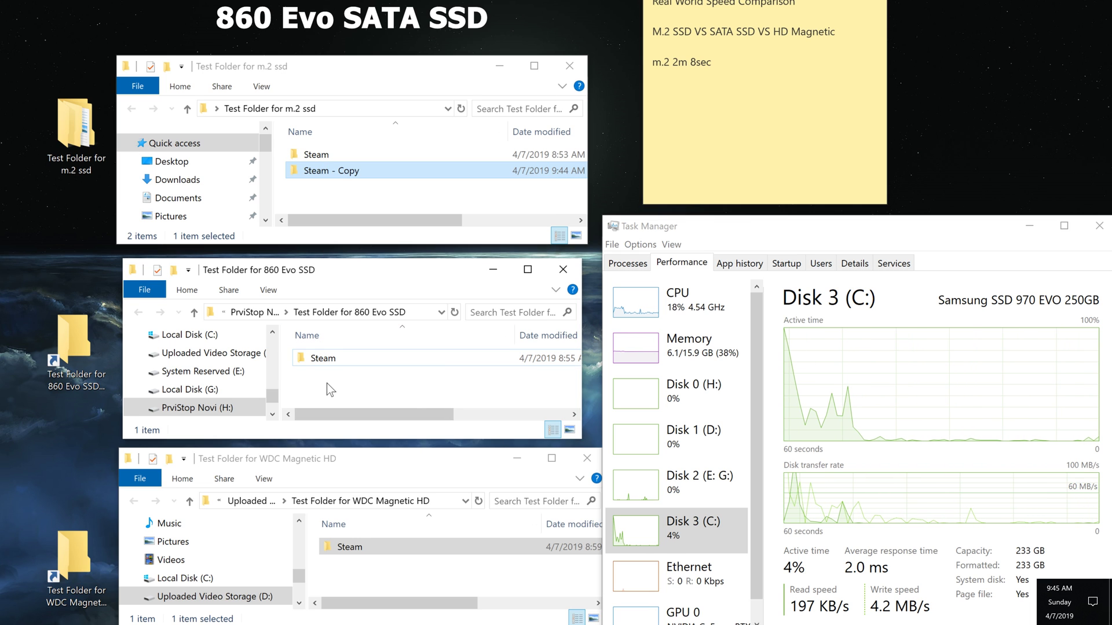
right_click(327, 383)
left_click(377, 488)
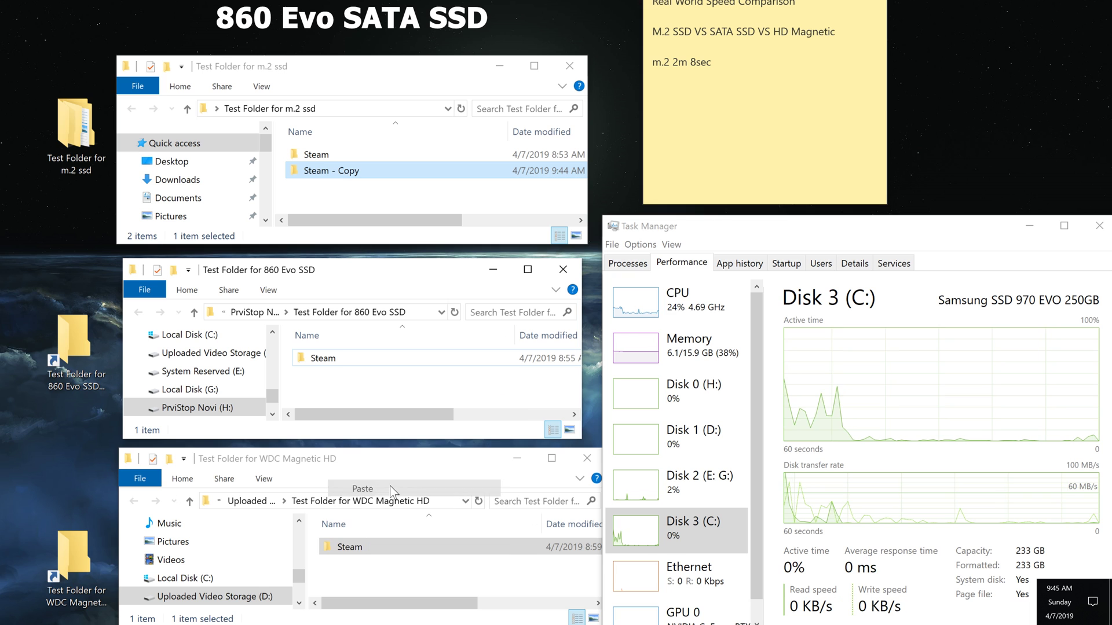
key("alt+Tab")
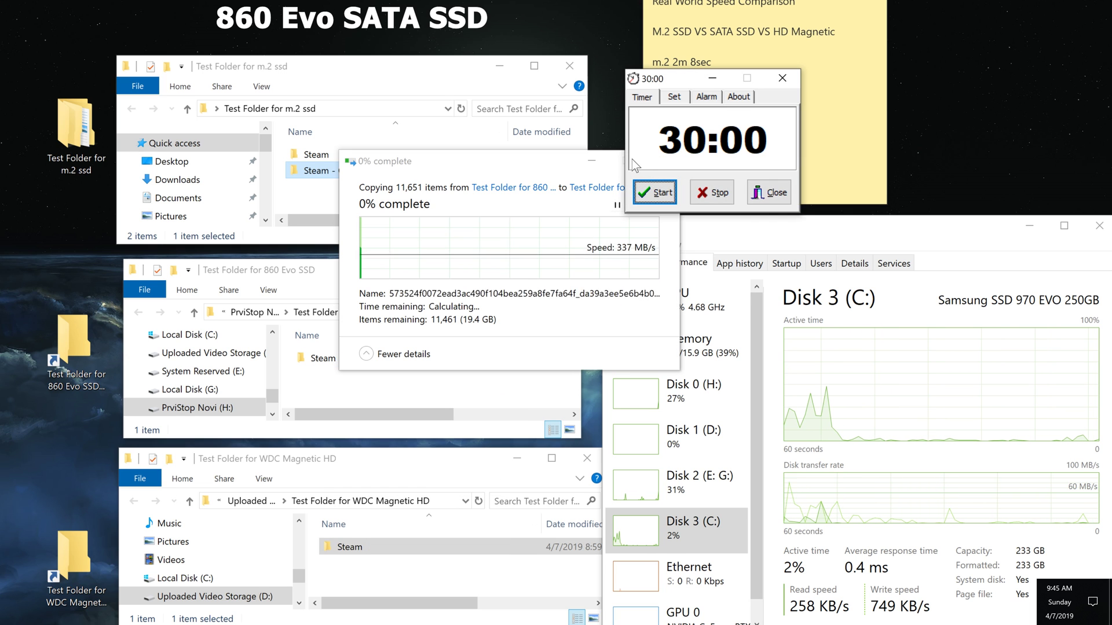
left_click_drag(491, 162, 422, 80)
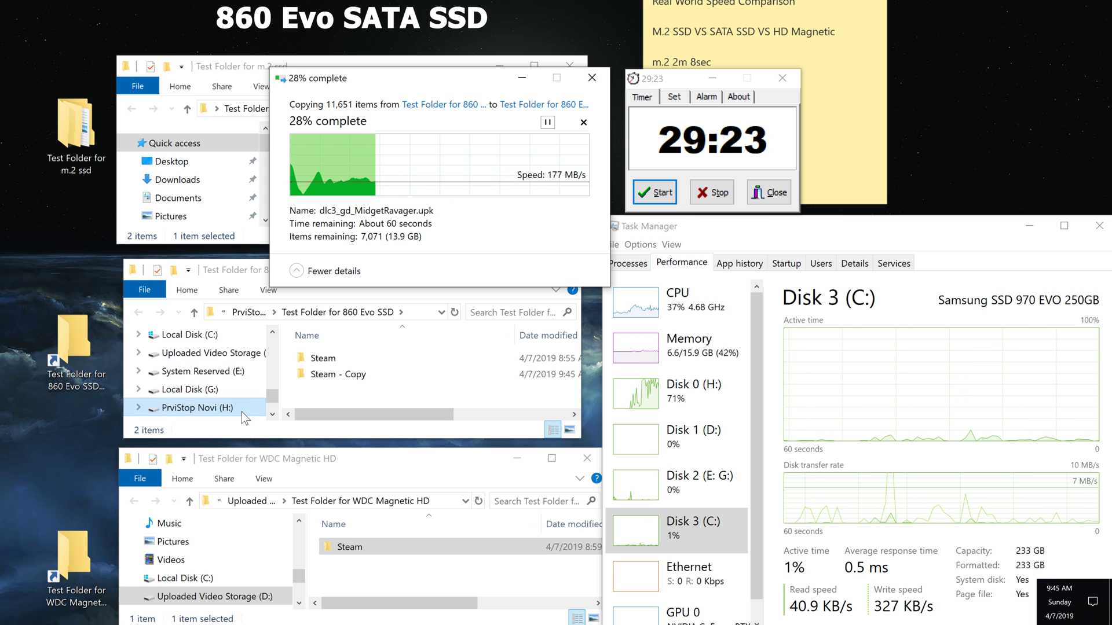
- Show Disk 0 (H:) activity in Task Manager while the 860 Evo SSD copy climbs to 99%
left_click(699, 384)
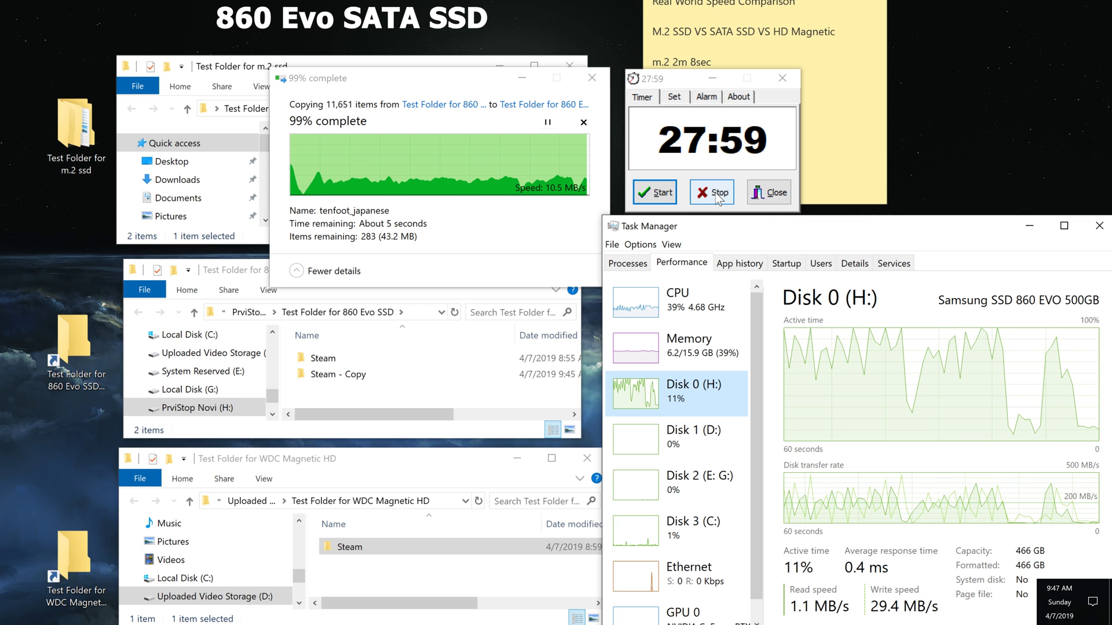
- Stop the timer and add 'sata ssd 2m 3sec' on a new sticky-note line below the m.2 result
left_click(717, 195)
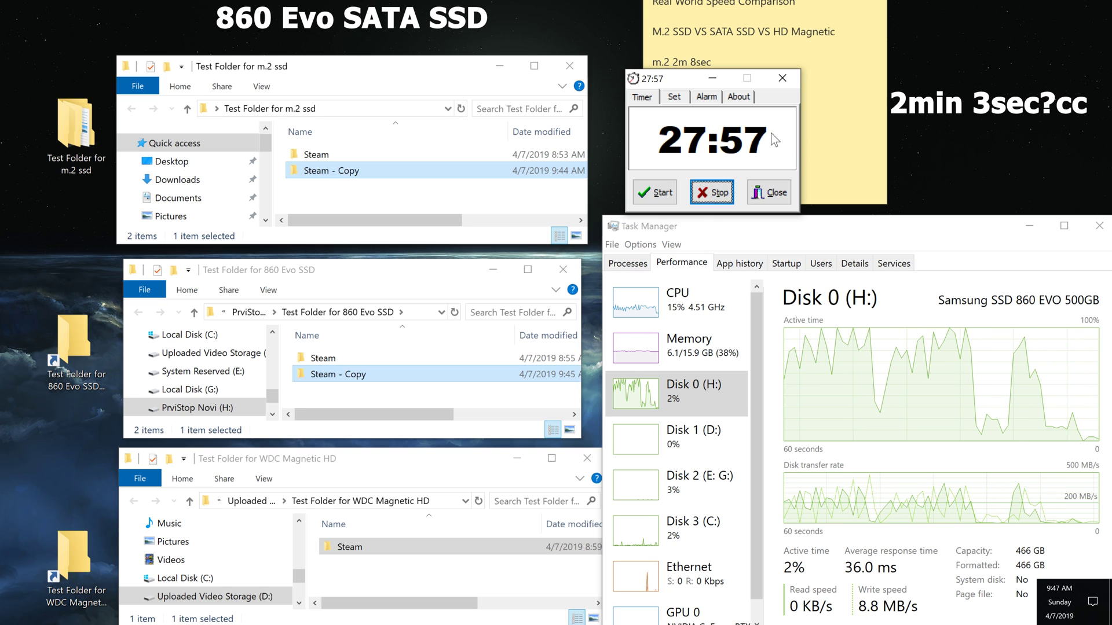
left_click(712, 62)
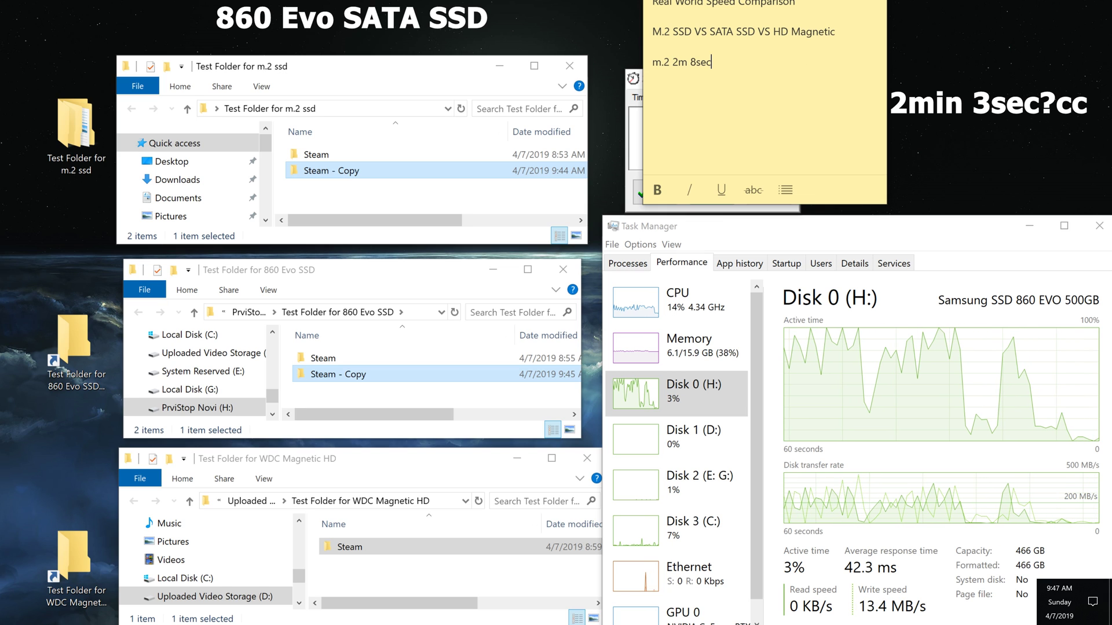
key("Return")
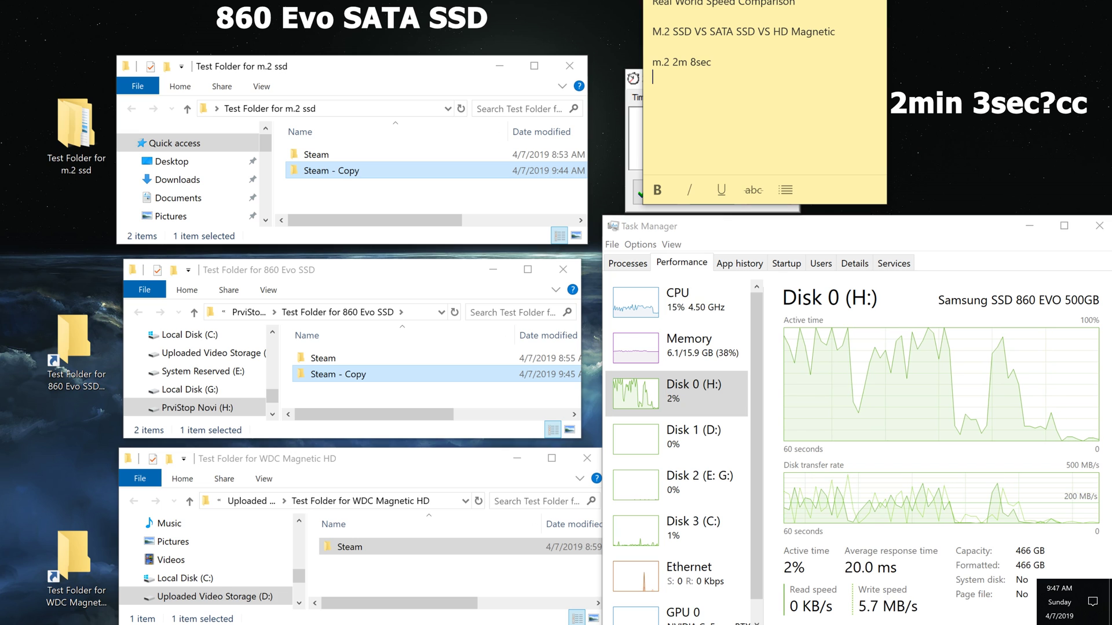
type("Sata")
key("BackSpace")
type("sata ssd ")
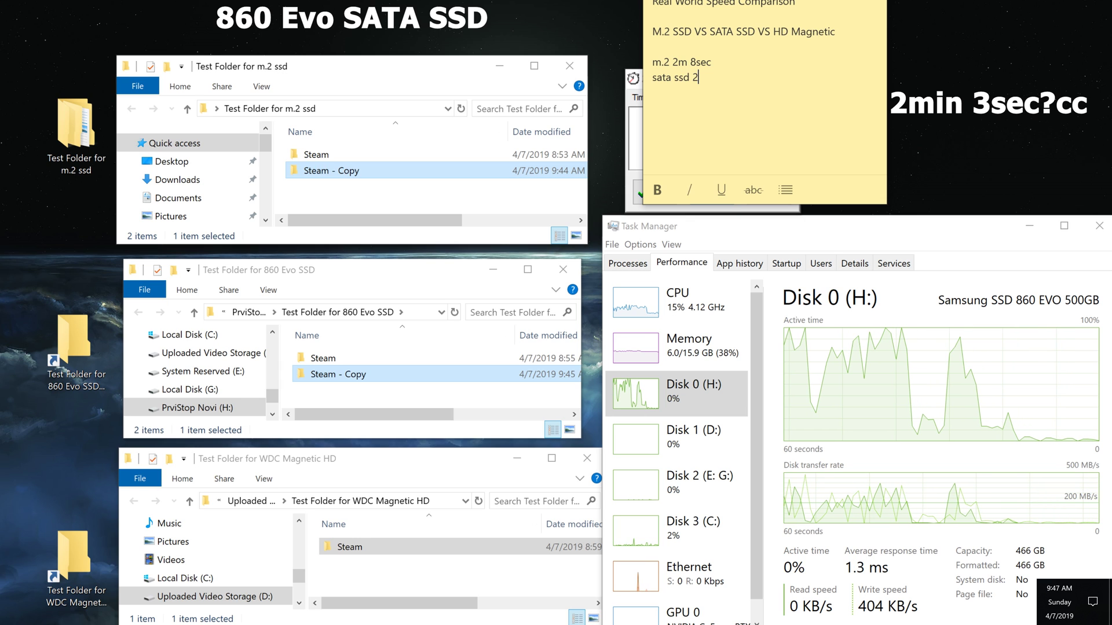
type("2m")
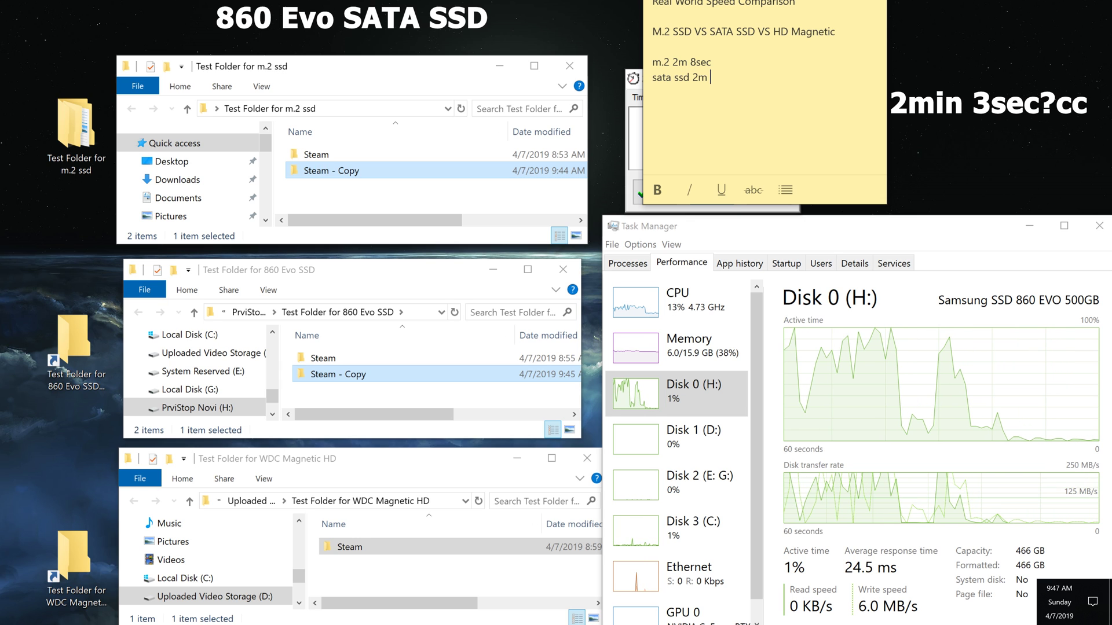
left_click(634, 81)
key("alt+Tab")
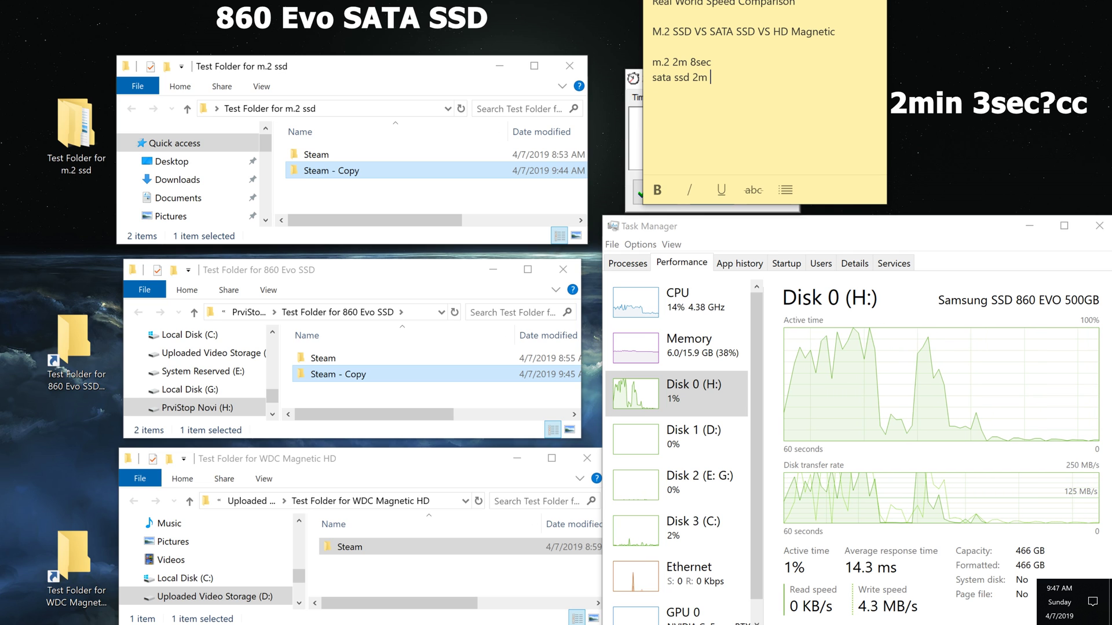
type("3")
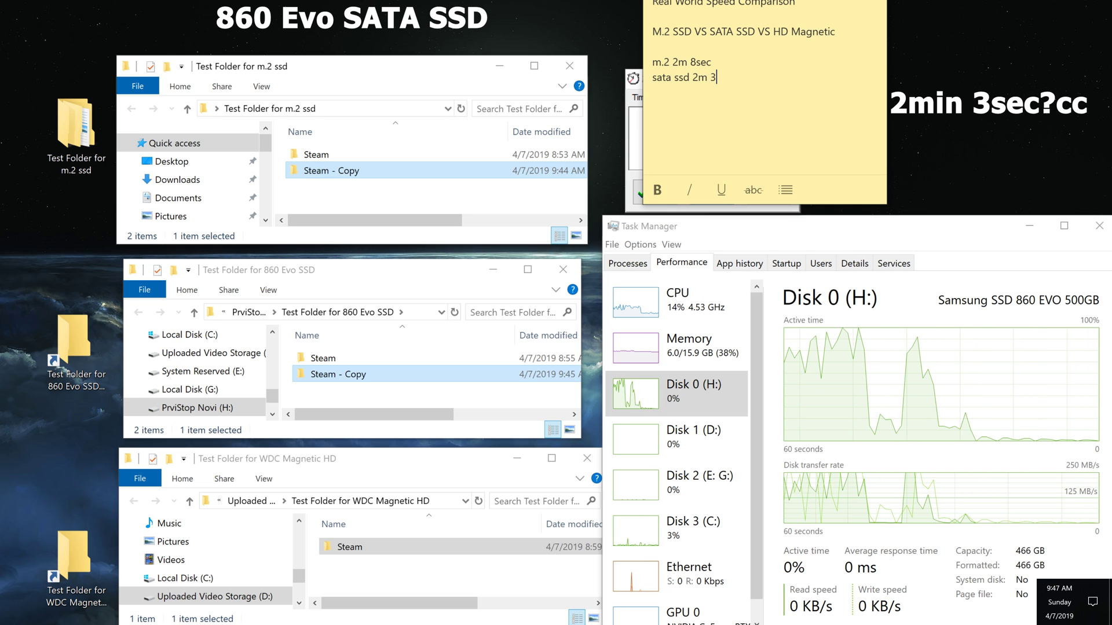
type("sec")
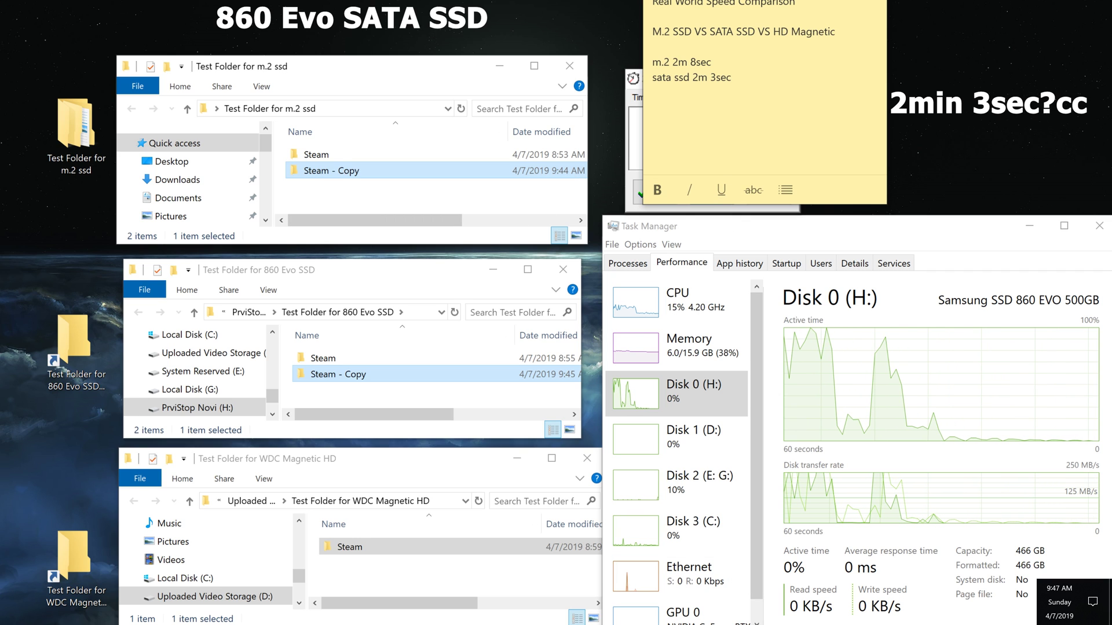
- Select the Steam folder in the WDC Magnetic HD window and close the old countdown timer
left_click(404, 564)
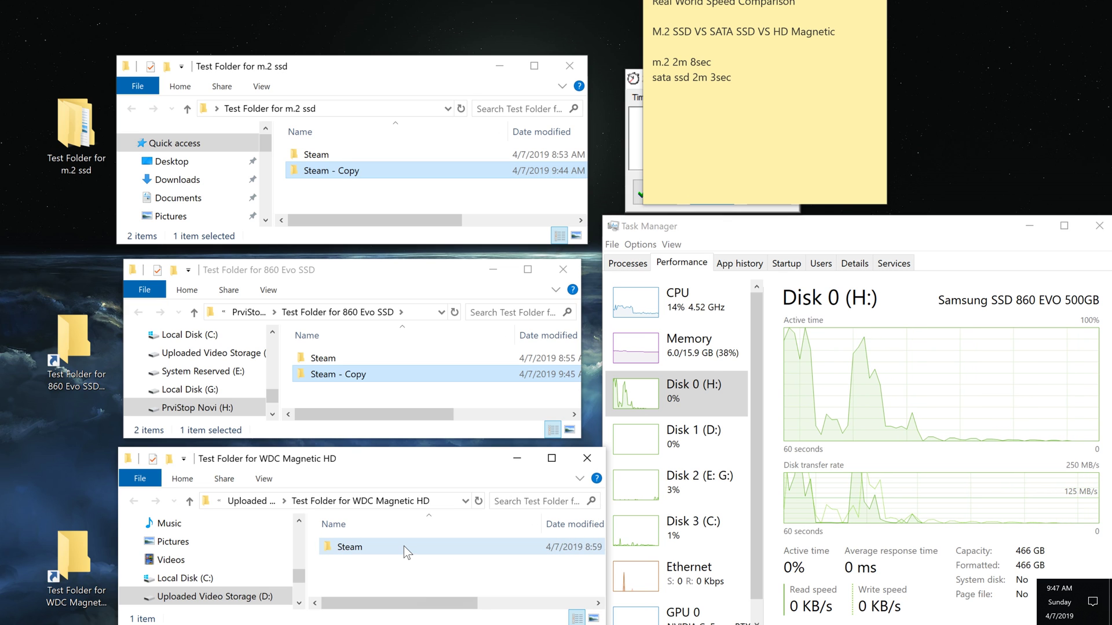
left_click(404, 546)
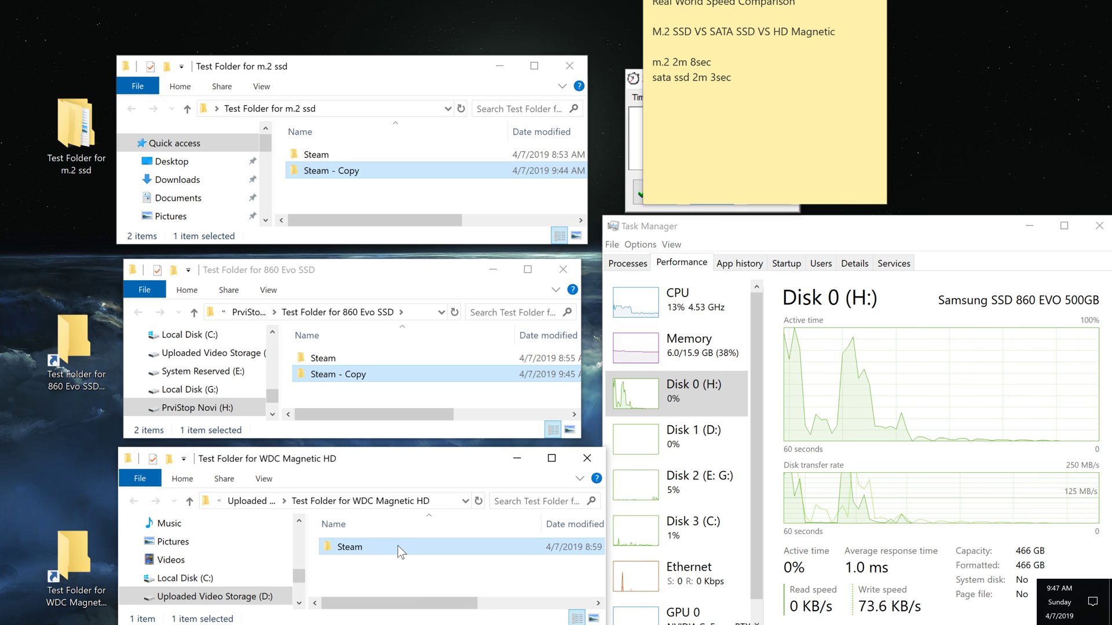
left_click(634, 133)
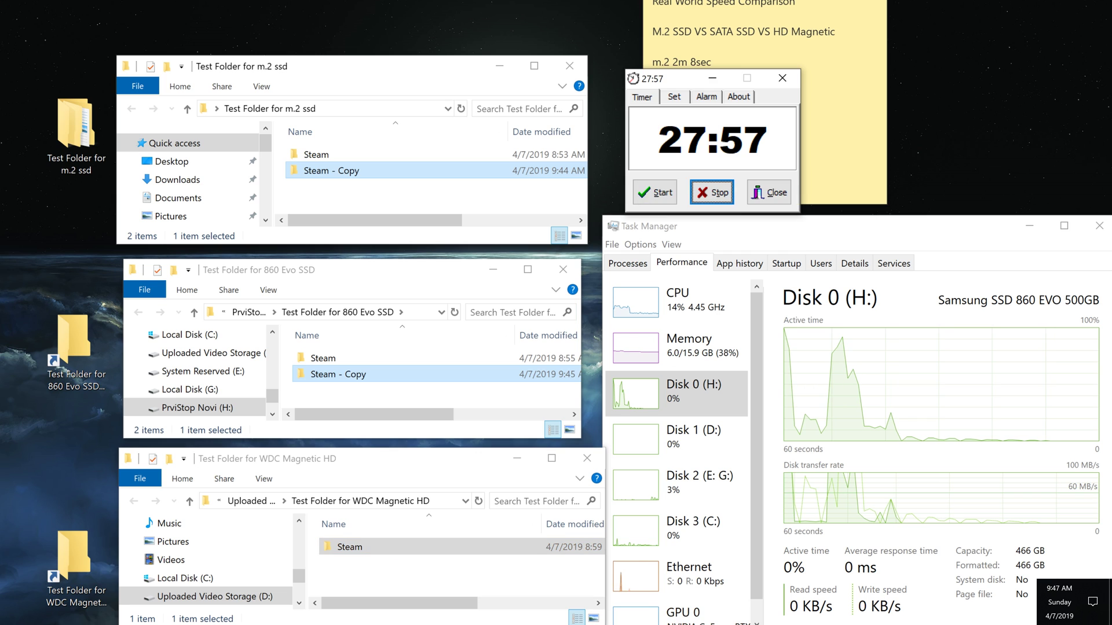
left_click(781, 83)
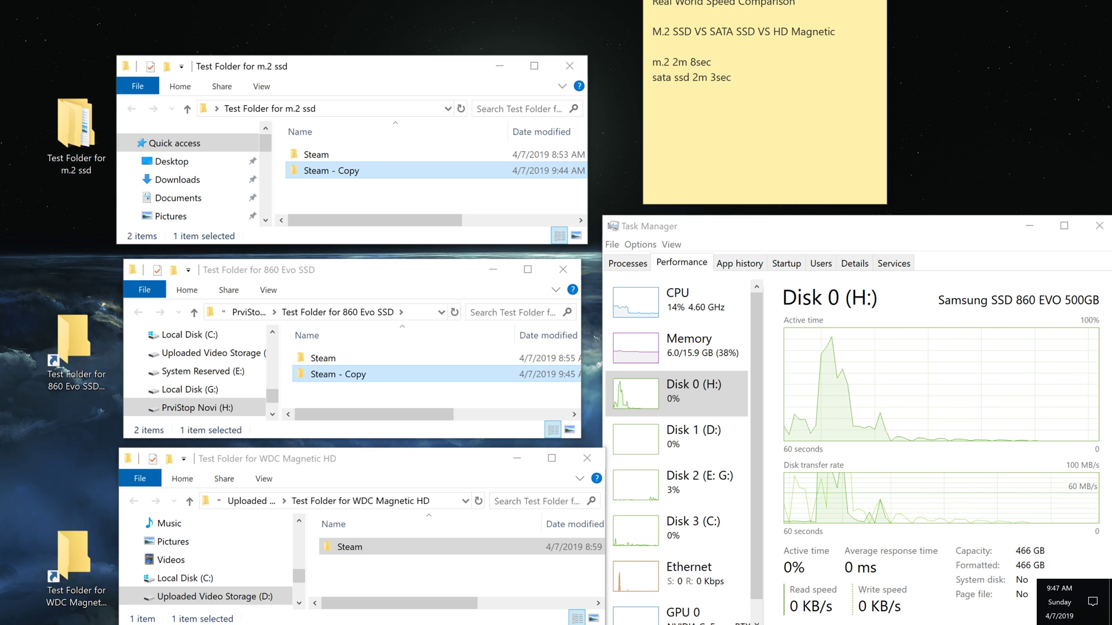
- Copy and paste Steam to create Steam - Copy, and start a fresh 30-minute timer
right_click(373, 548)
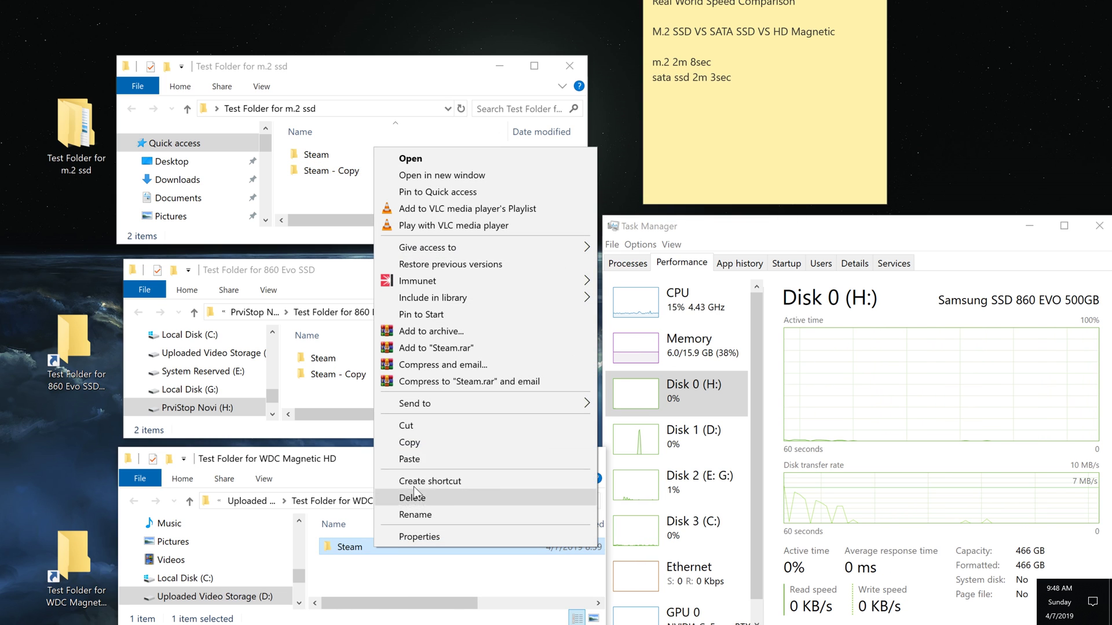
left_click(435, 449)
right_click(395, 580)
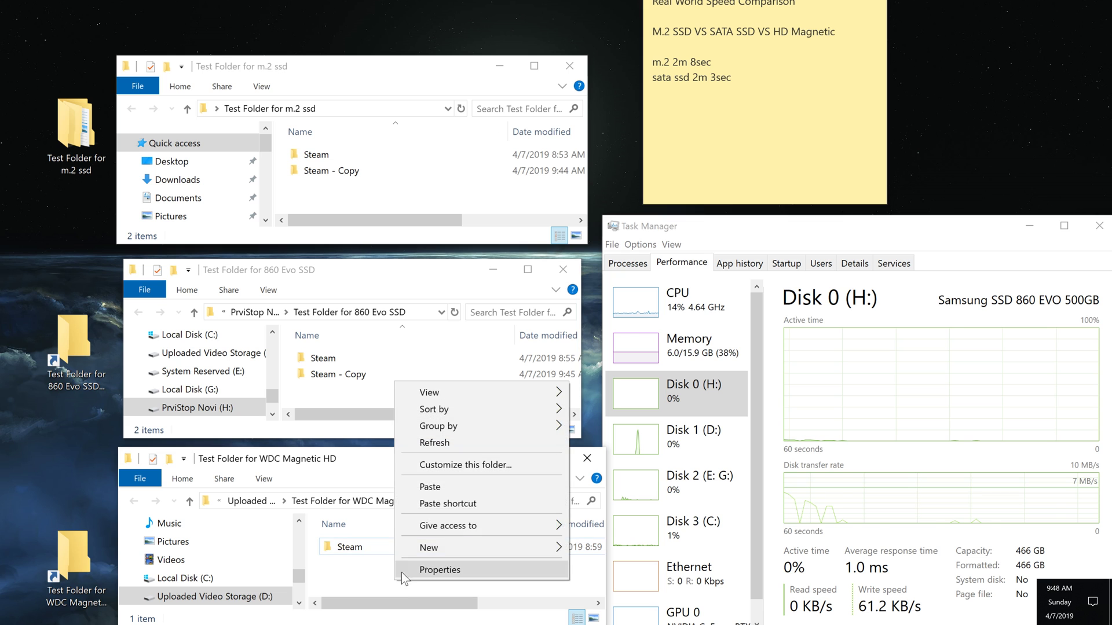
left_click(469, 488)
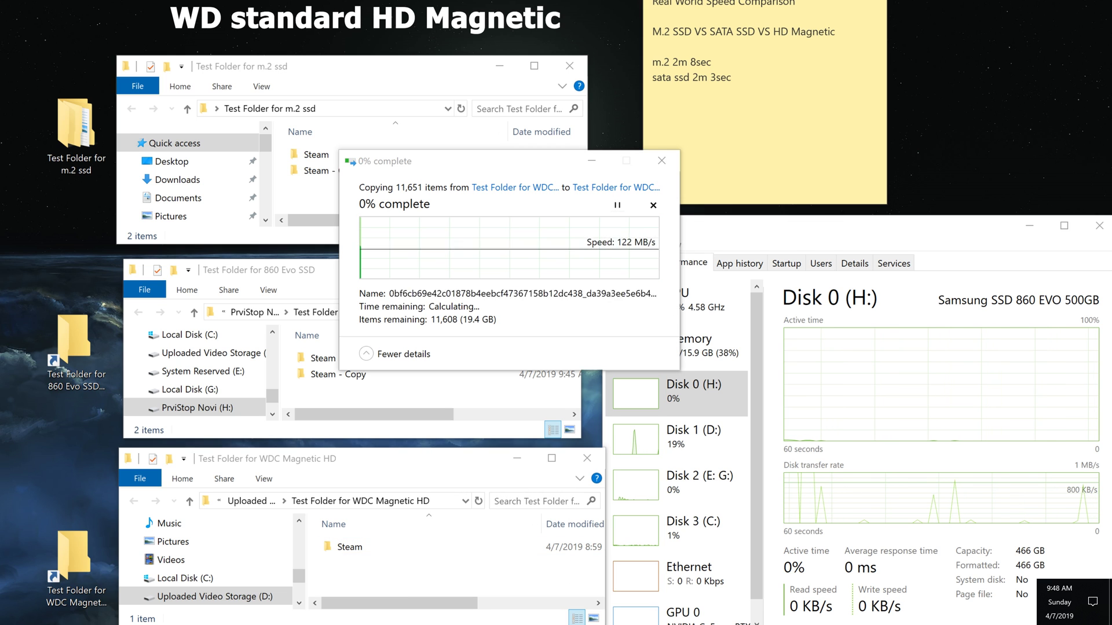
key("Return")
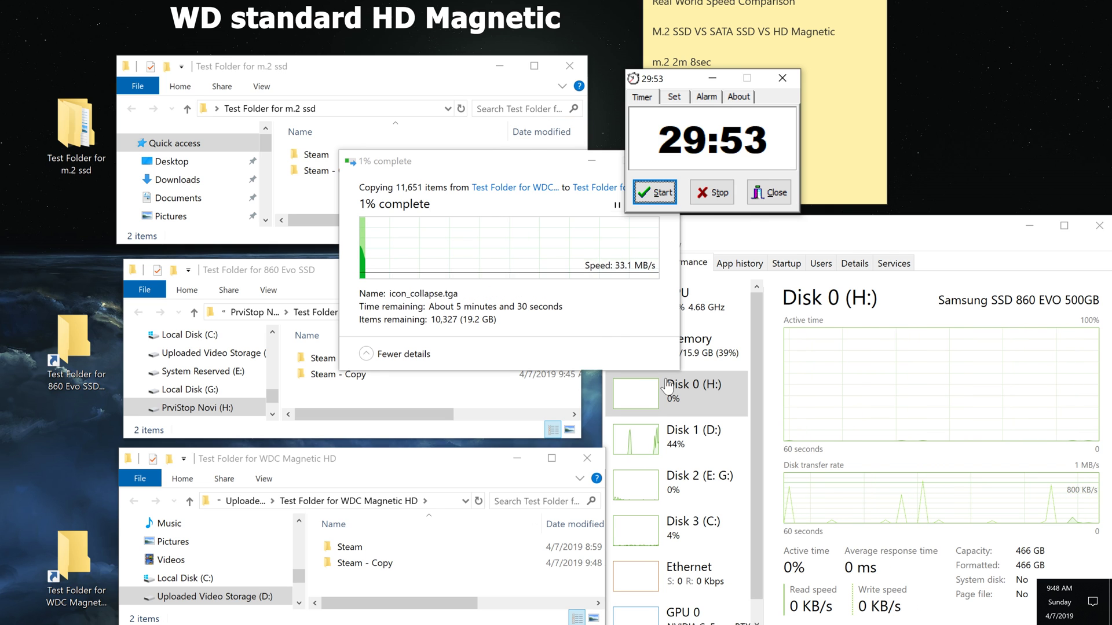
- Show Disk 1 (D:) activity and move the copy progress window lower into clear view
left_click(697, 439)
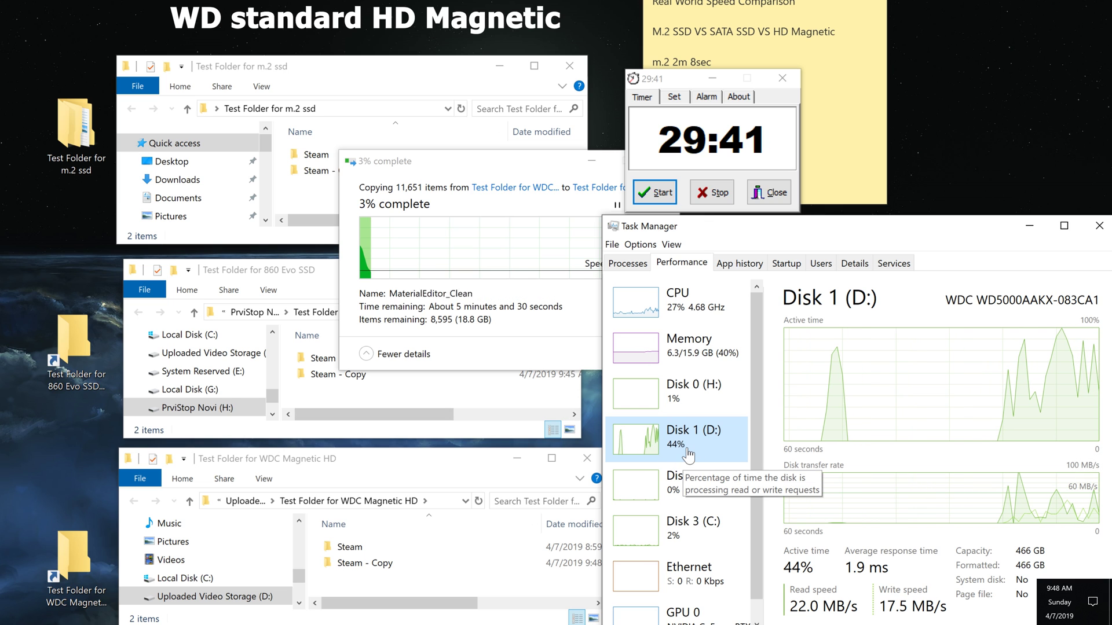
left_click_drag(476, 164, 398, 165)
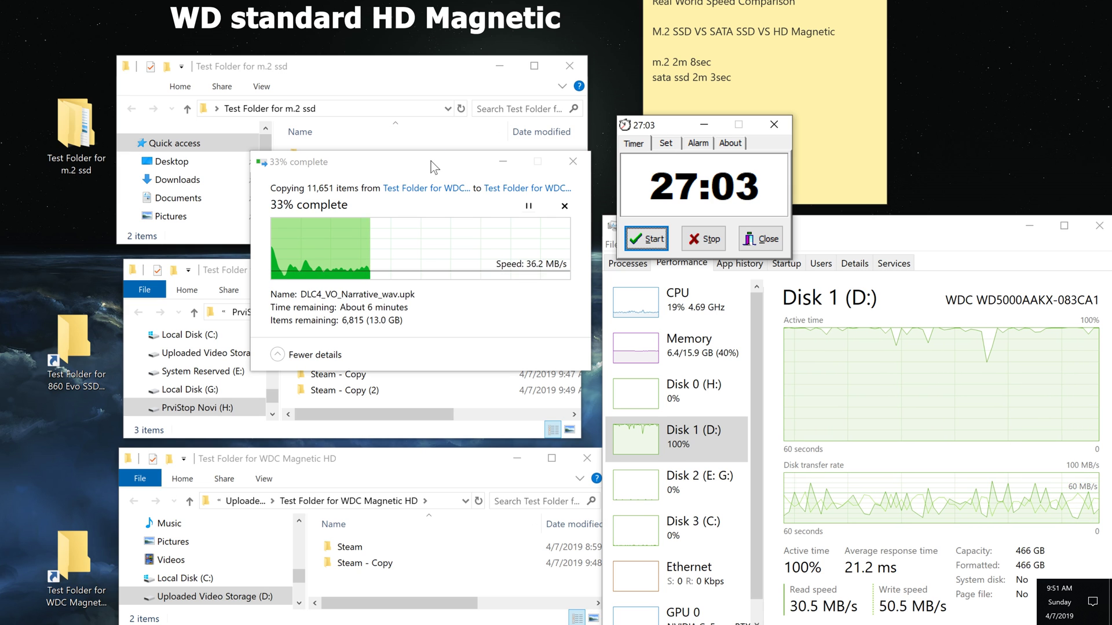
left_click_drag(431, 161, 443, 262)
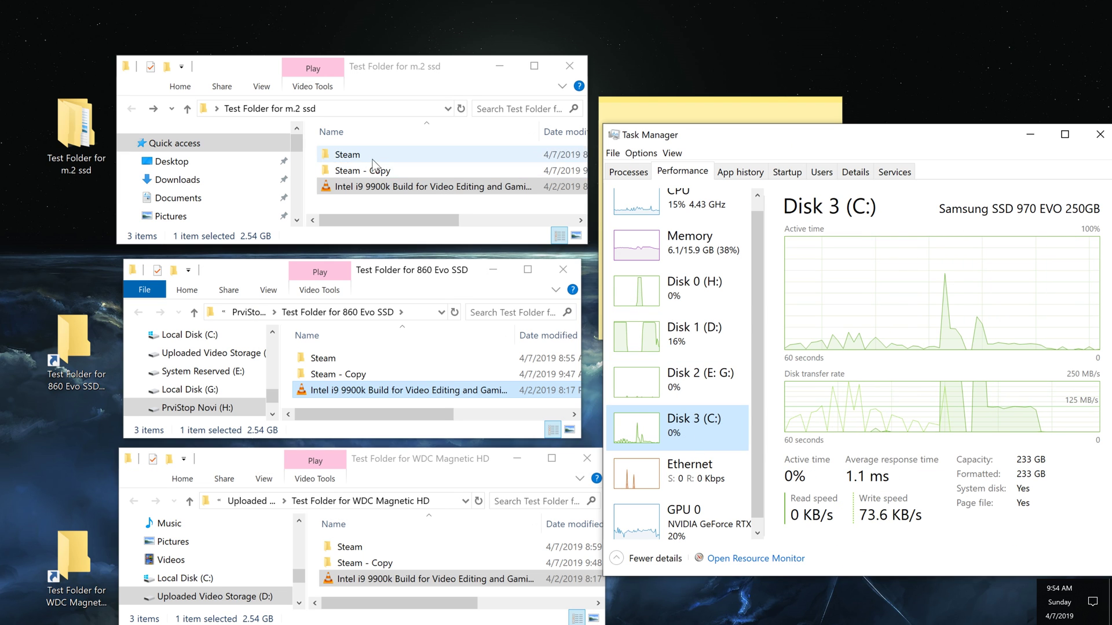
- Activate the m.2 test folder window and clear its file selection
left_click(382, 189)
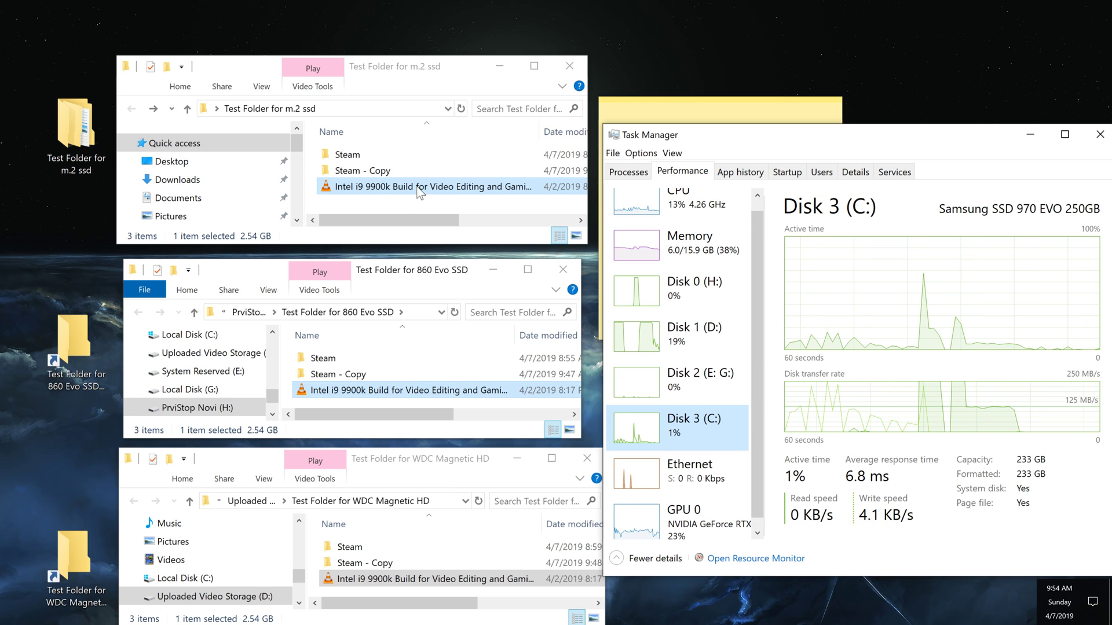
left_click(402, 205)
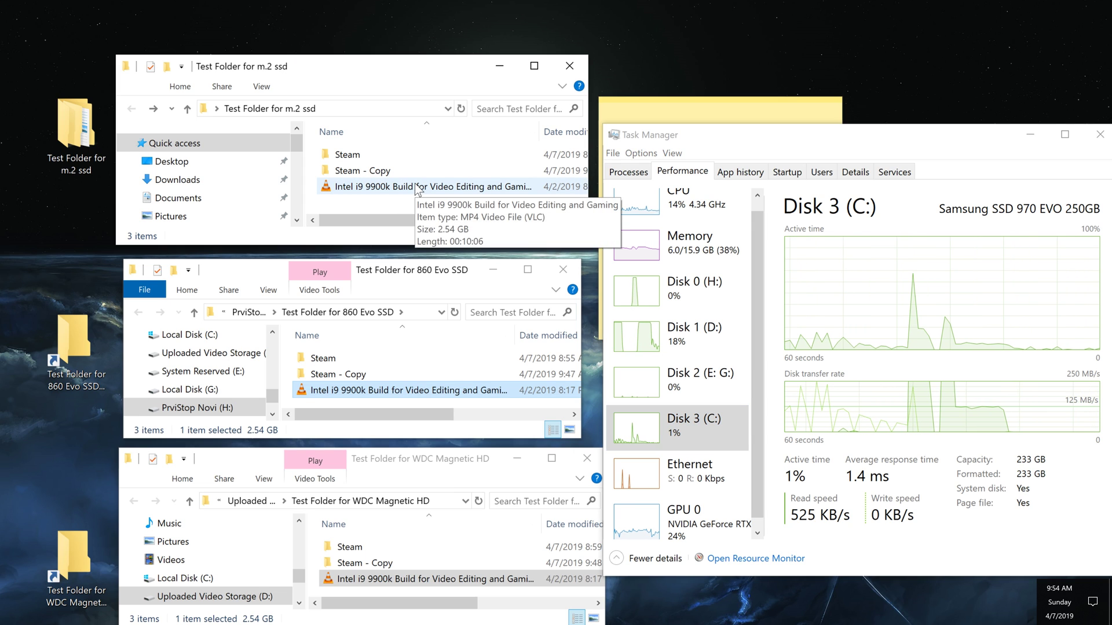
- Copy the Intel i9 9900k video and paste a duplicate into the m.2 ssd test folder
left_click_drag(415, 183, 410, 185)
right_click(393, 191)
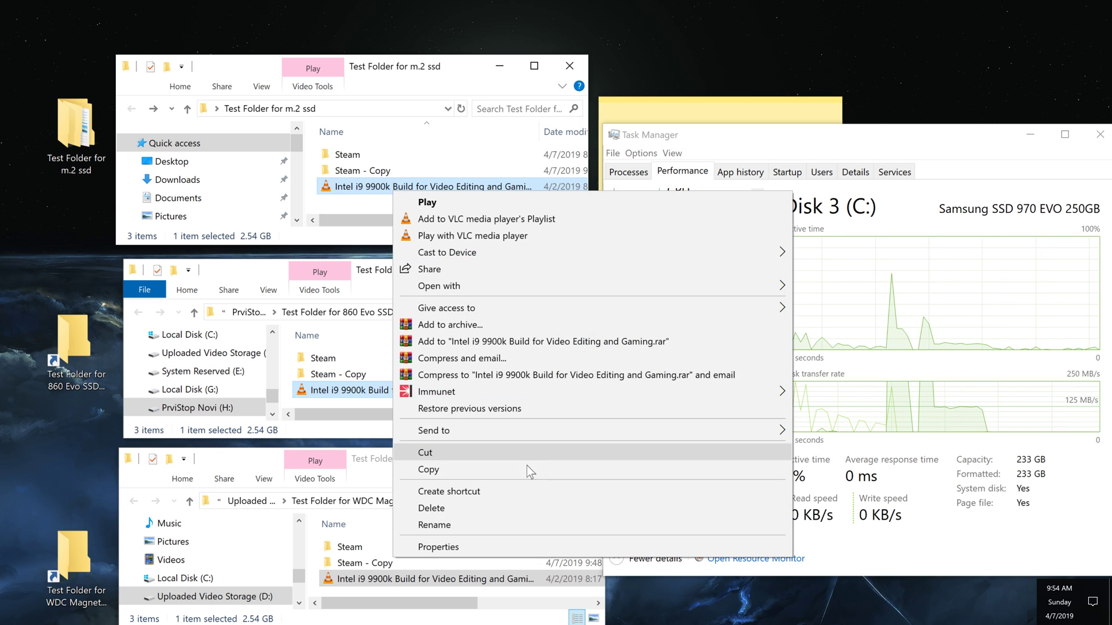
left_click(524, 467)
right_click(378, 210)
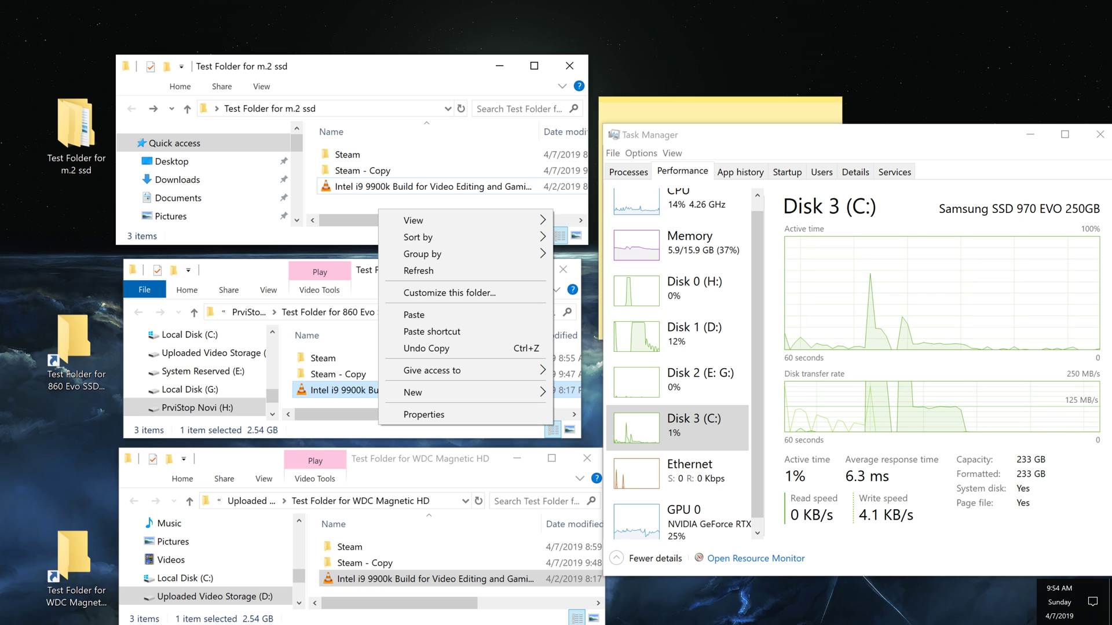
key("Escape")
left_click(381, 189)
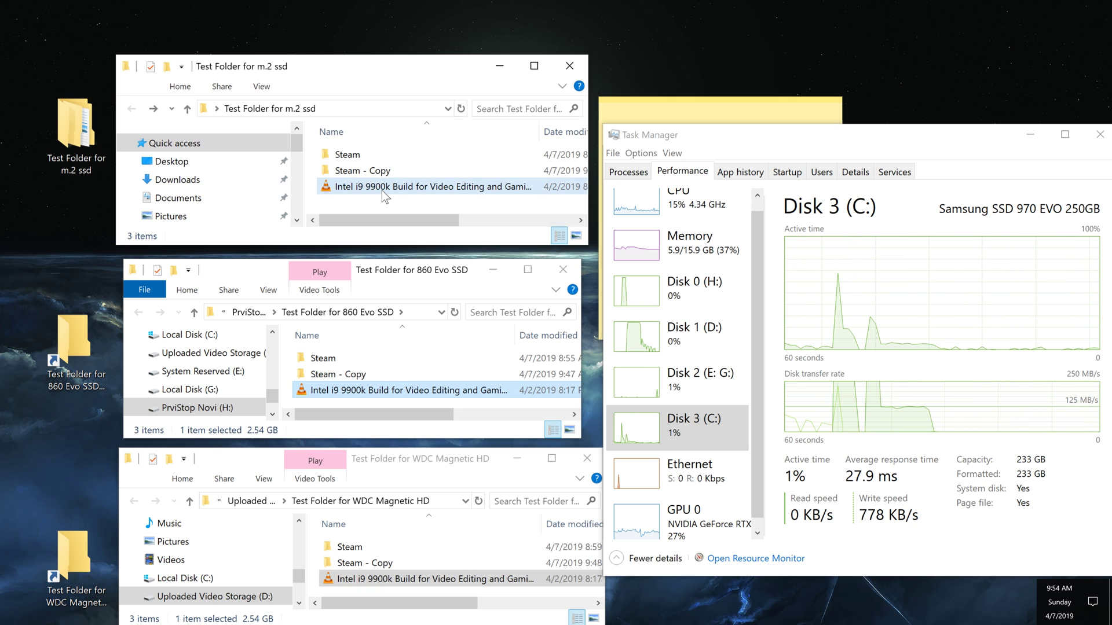
right_click(381, 188)
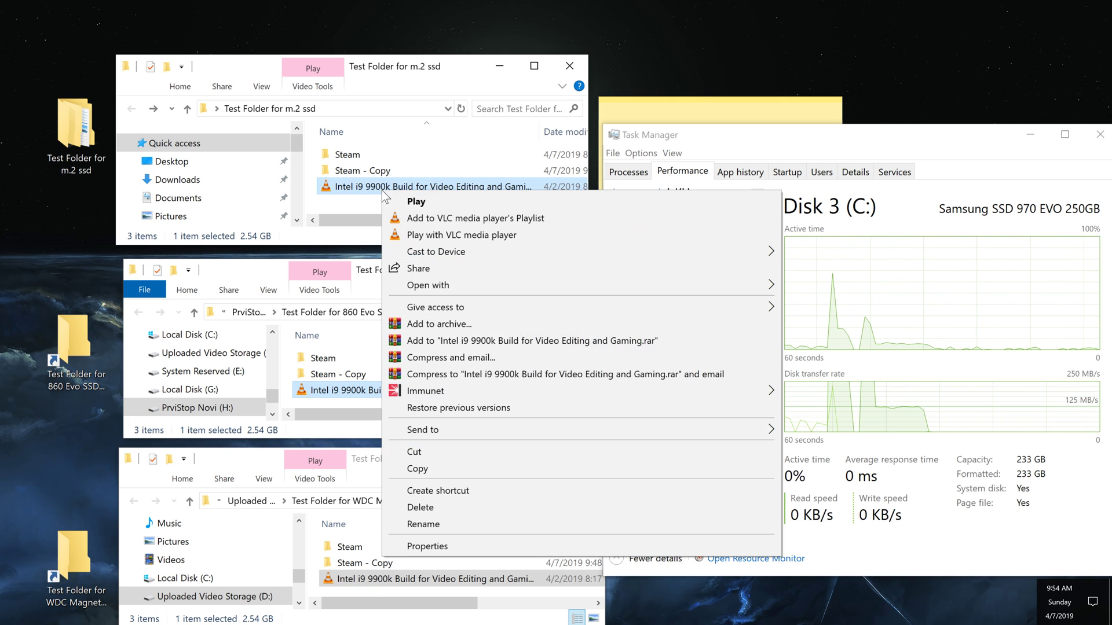
left_click(491, 470)
right_click(411, 202)
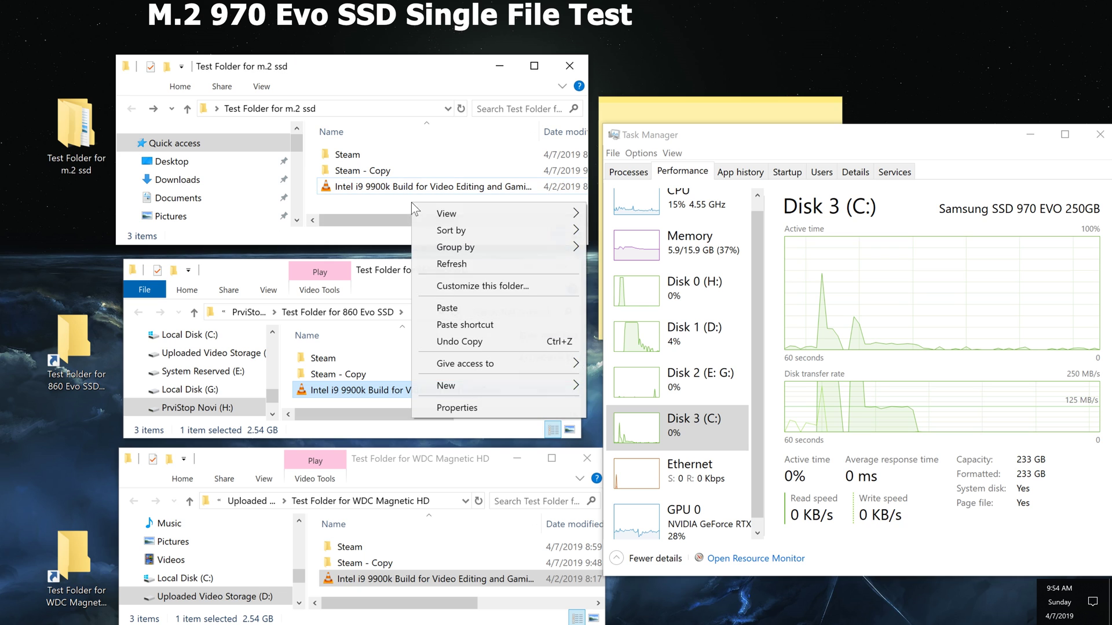
left_click(476, 304)
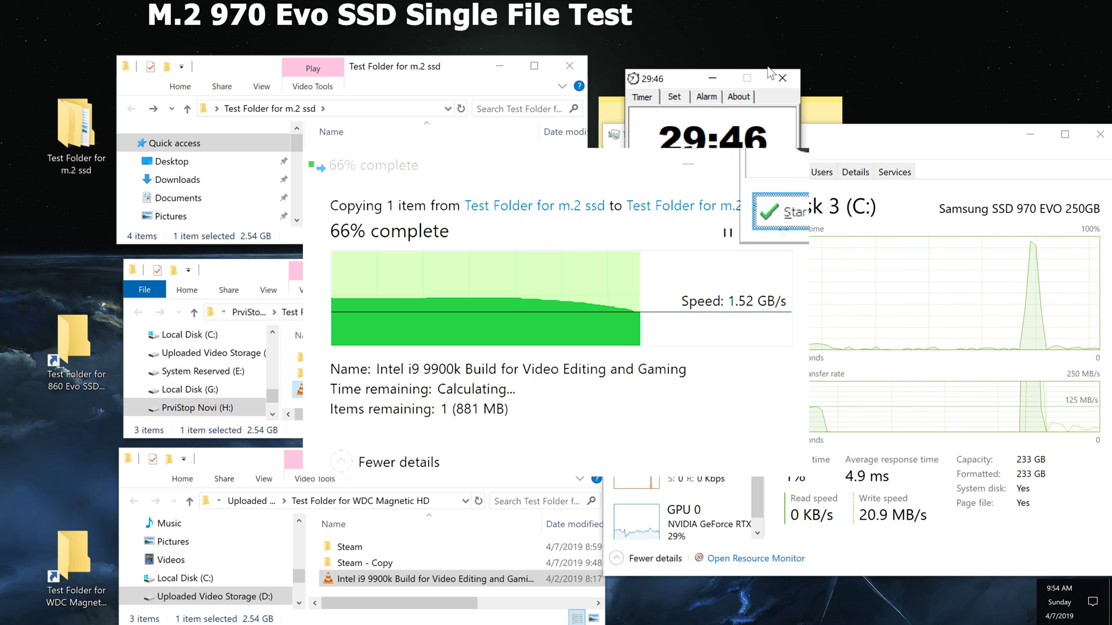
- Close the old timer and paste a copy of the 2.54 GB video into the 860 Evo SSD folder
left_click(795, 80)
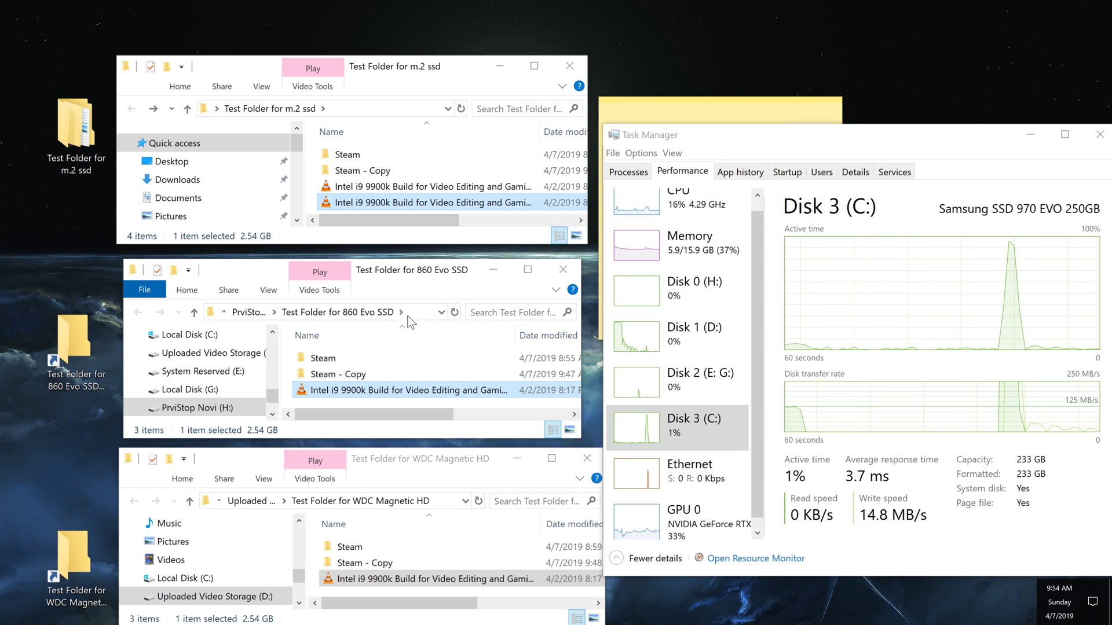
left_click(372, 391)
right_click(374, 395)
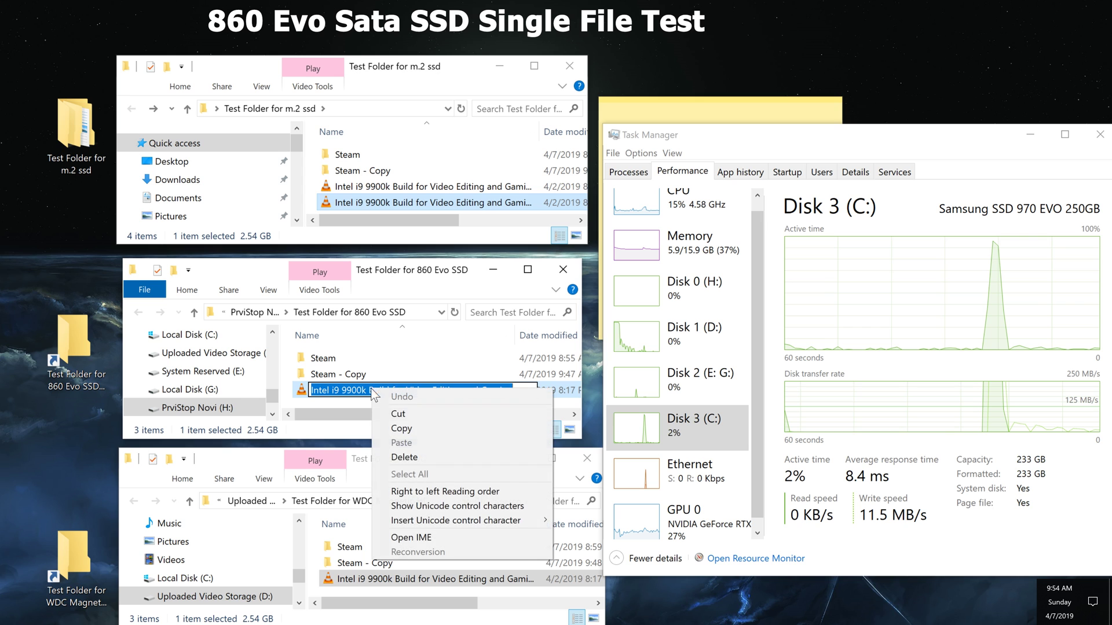
left_click(302, 397)
right_click(301, 398)
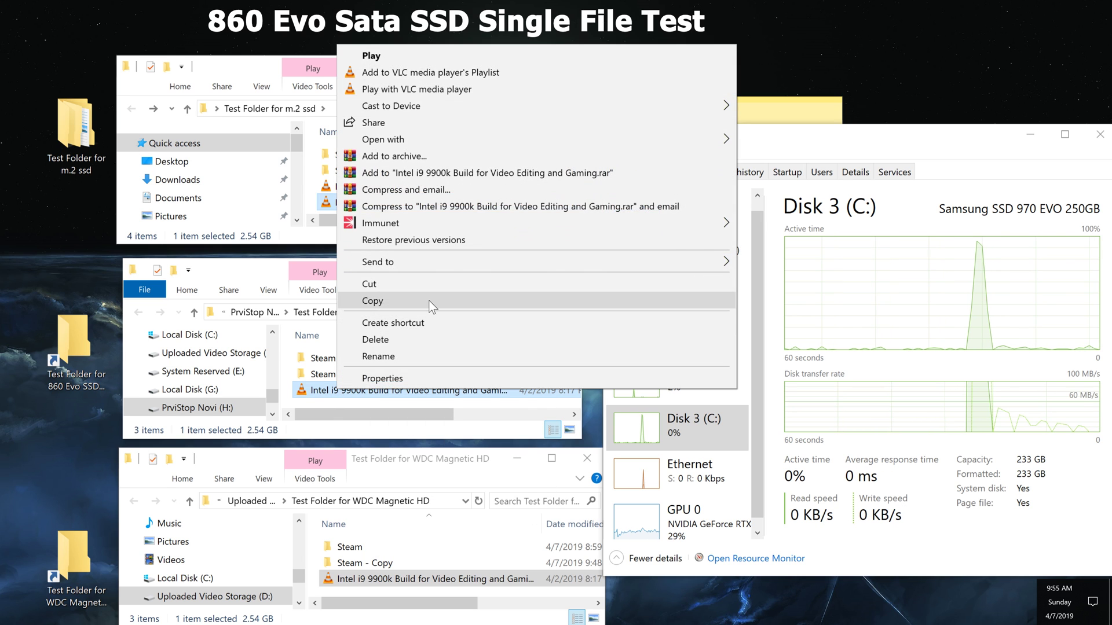
left_click(429, 300)
right_click(359, 405)
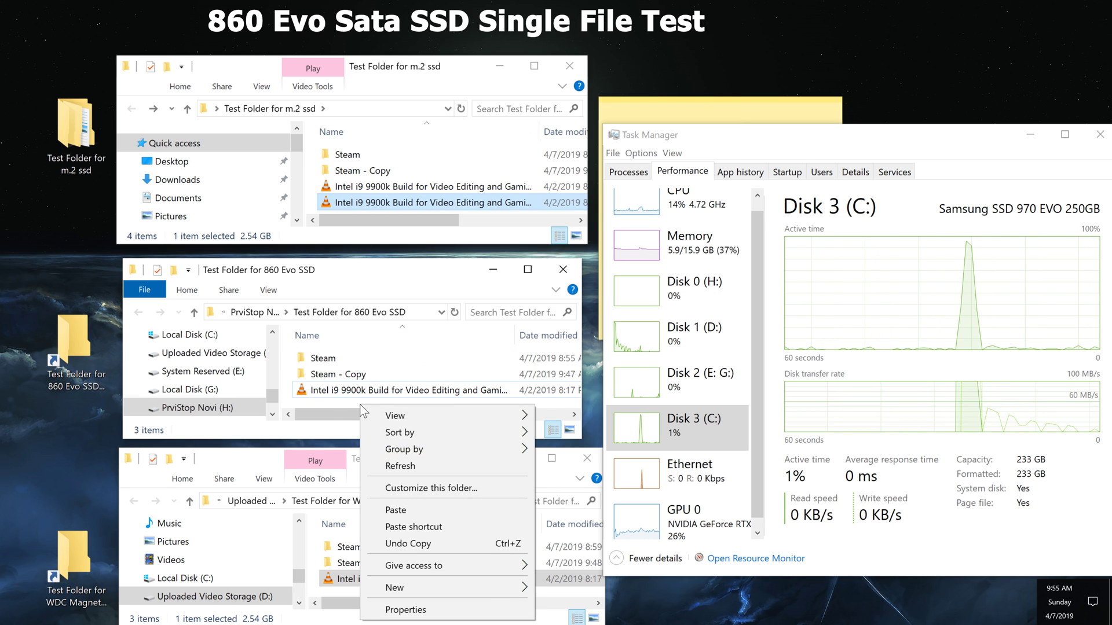
right_click(343, 404)
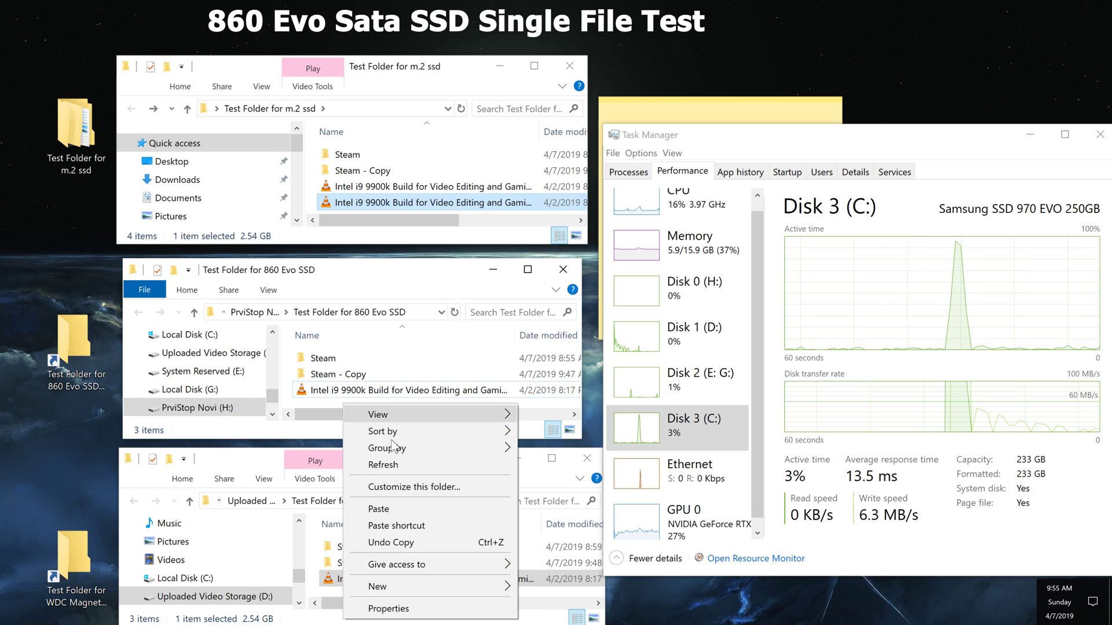
left_click(431, 503)
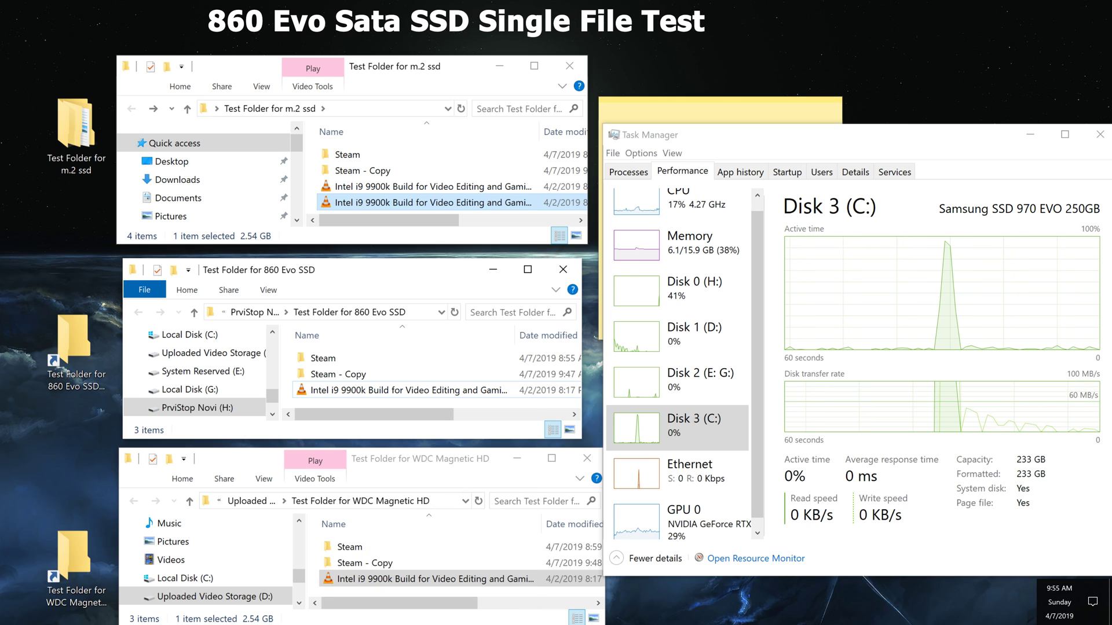
- Time the SSD copy with the countdown timer, then select the WDC video and close the timer
key("alt+Tab")
key("Return")
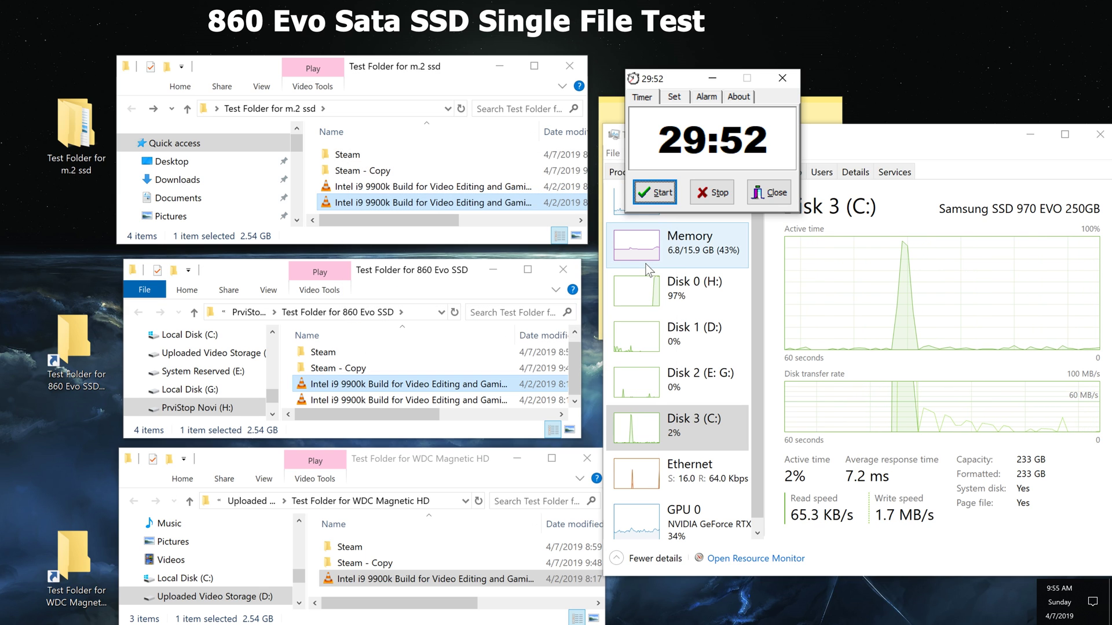
left_click(359, 579)
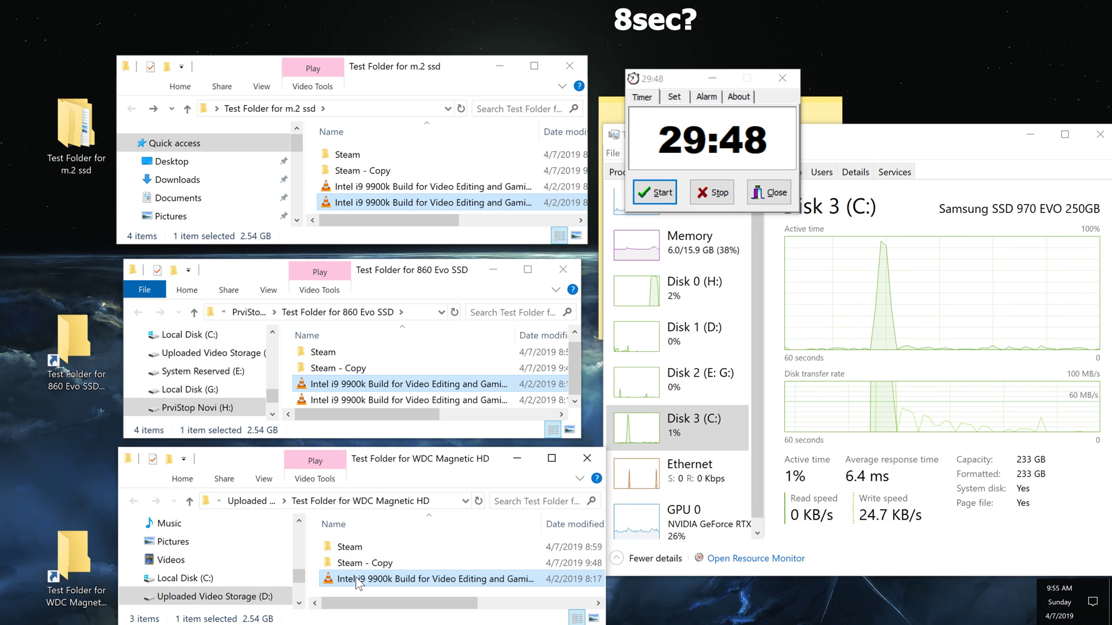
left_click(789, 78)
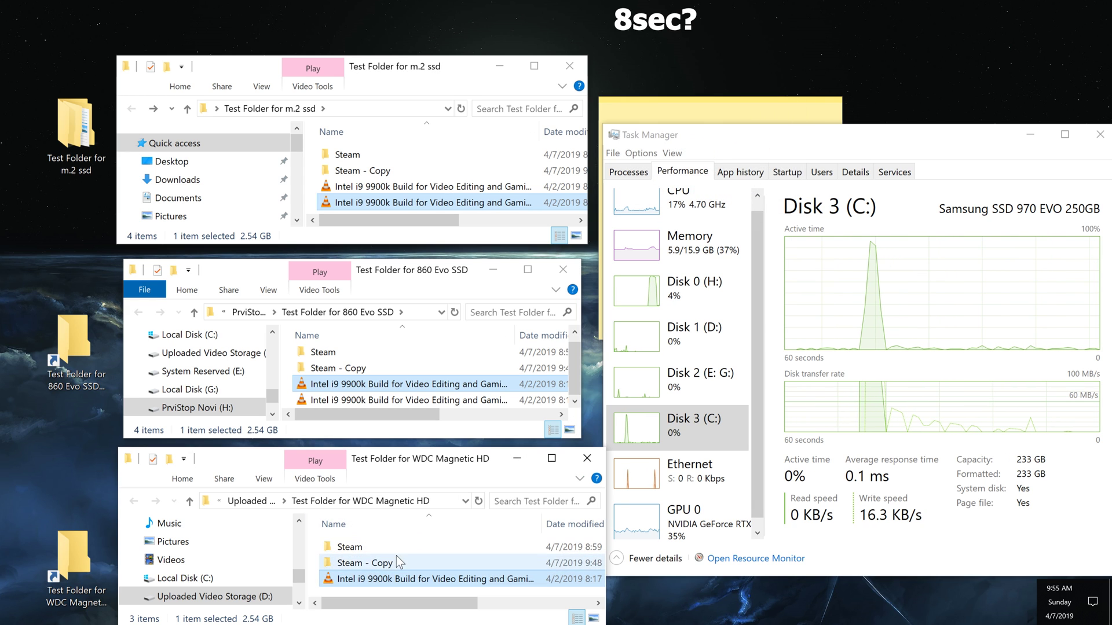
- Paste a duplicate of the 2.54 GB video into the WDC Magnetic HD folder and start timing it
right_click(384, 577)
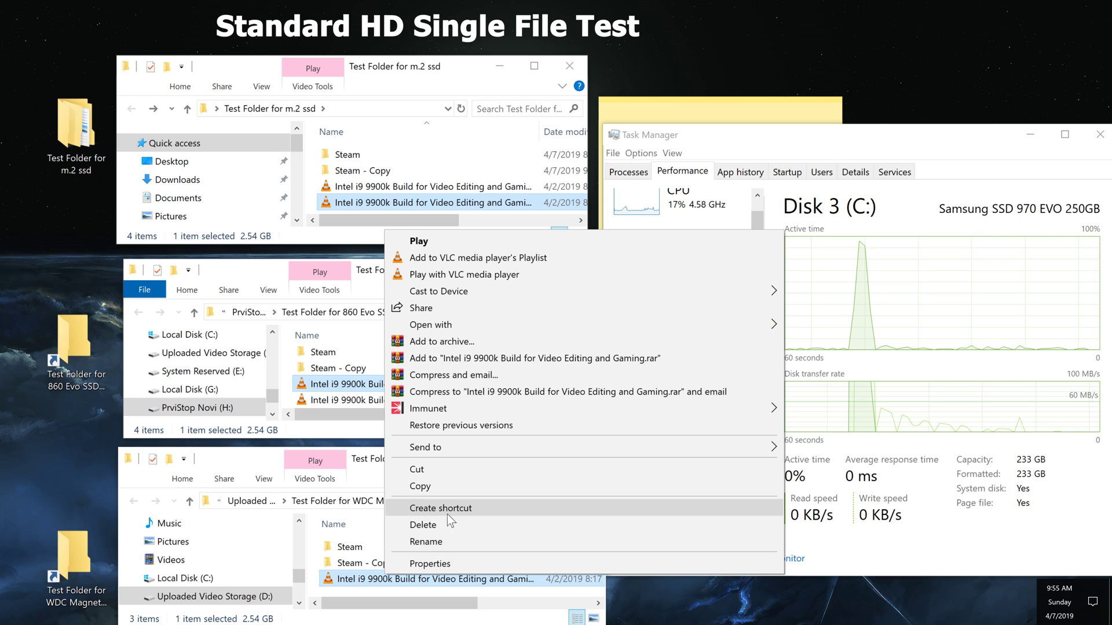
left_click(440, 486)
right_click(384, 592)
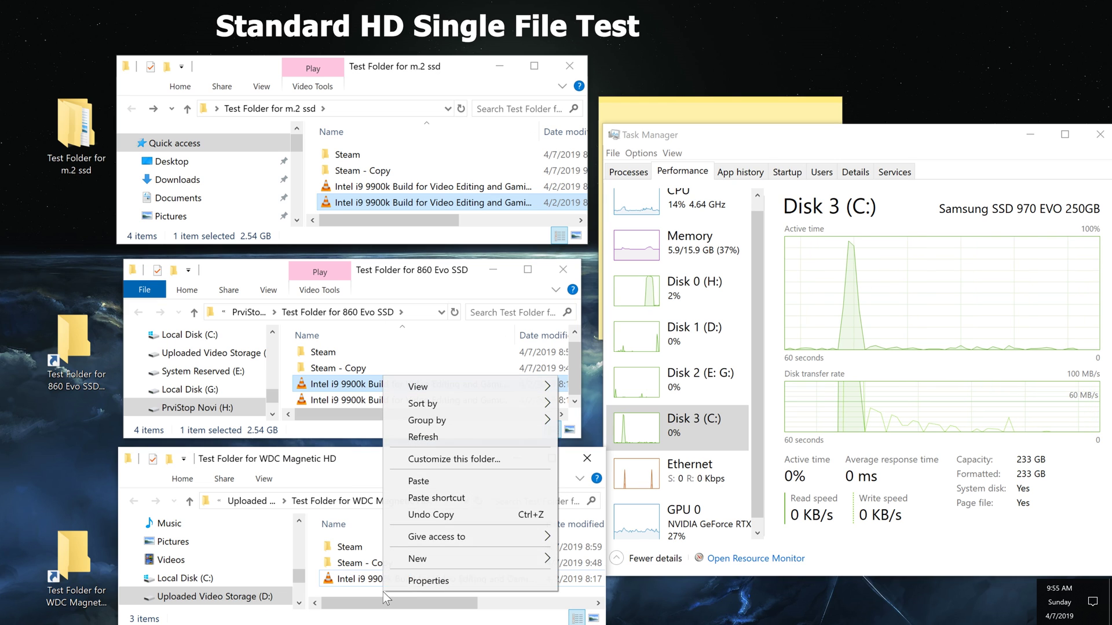
left_click(475, 487)
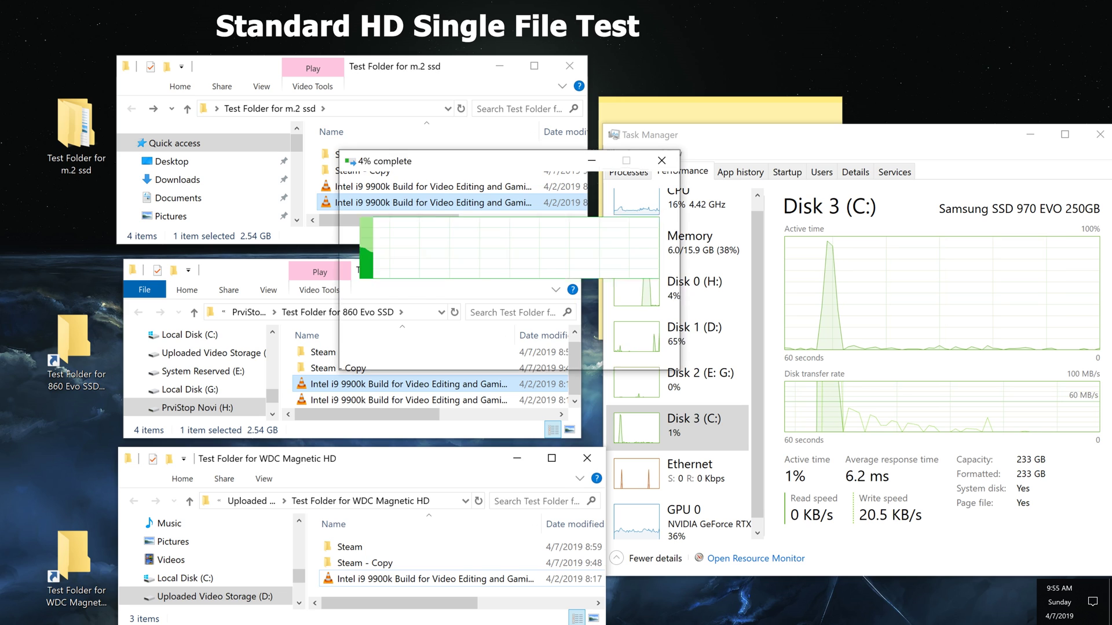
left_click(655, 192)
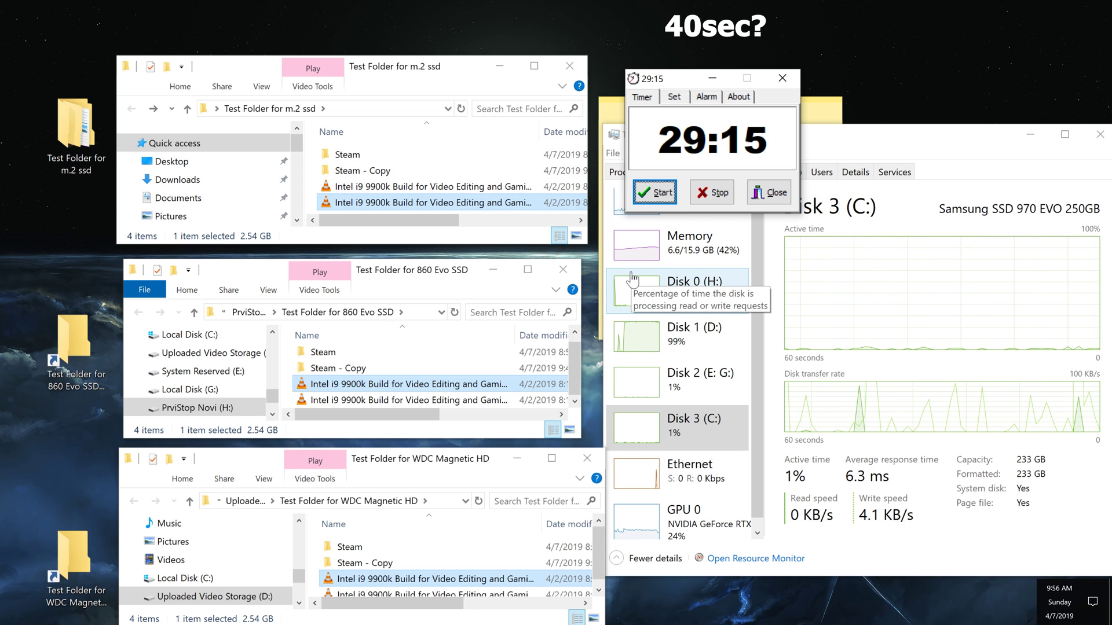
left_click(393, 282)
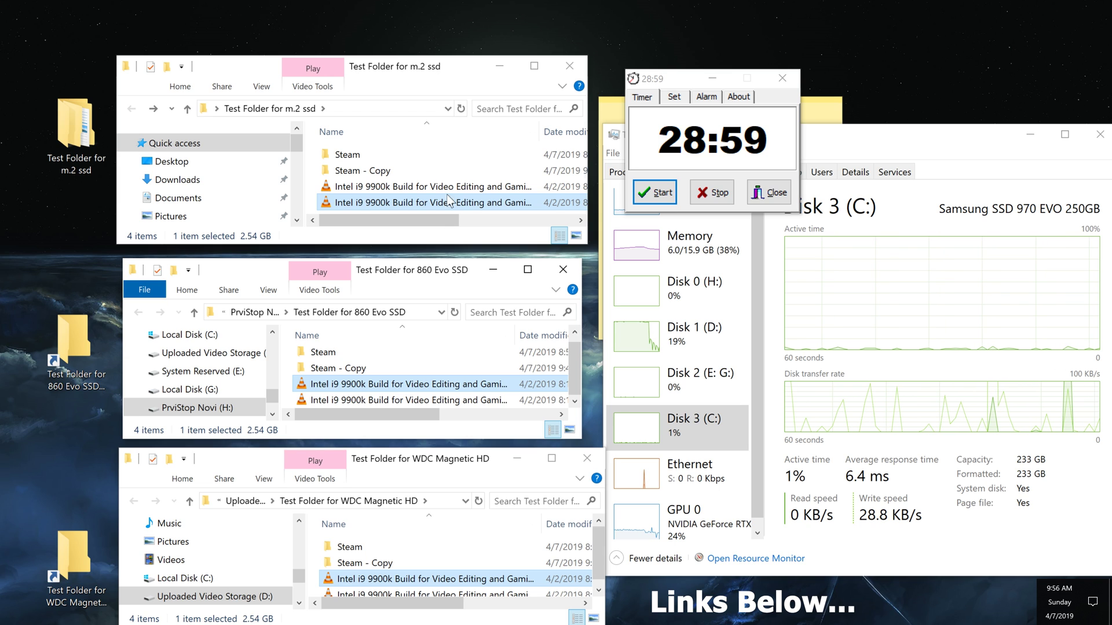
left_click(415, 69)
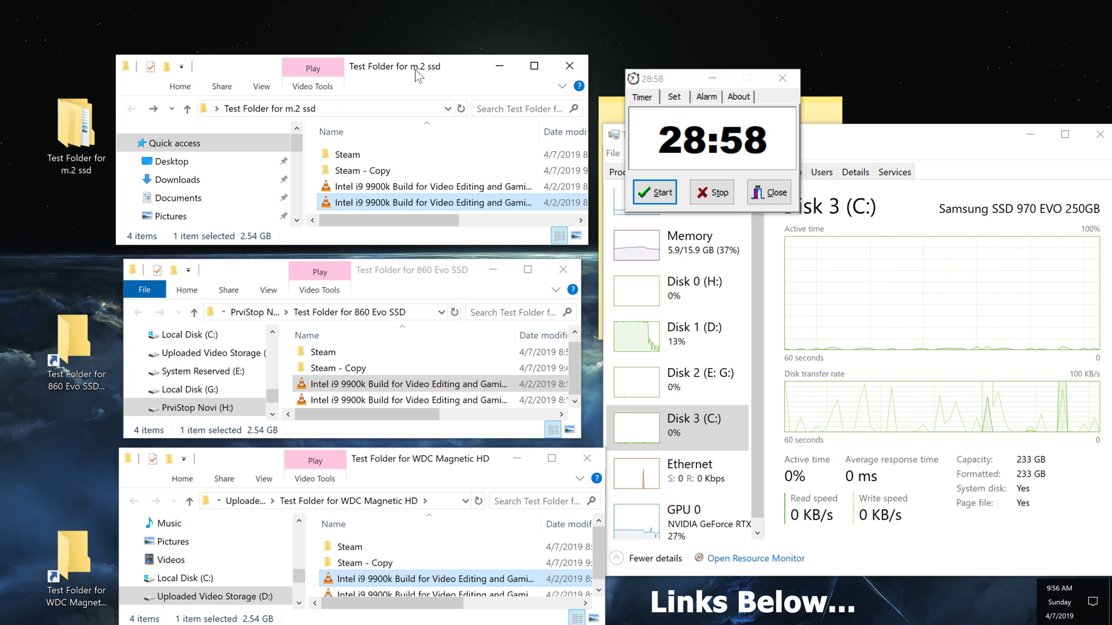
- Minimize the timer, raise the sticky note higher, and slightly enlarge the m.2 and 860 Evo windows
left_click(713, 80)
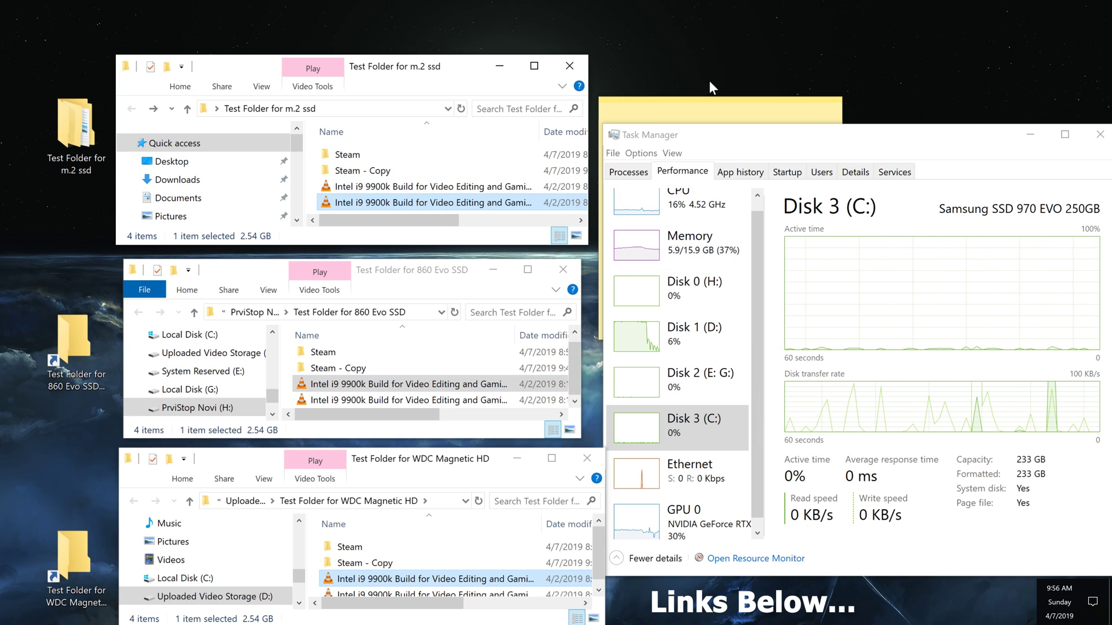
left_click(692, 109)
left_click_drag(696, 107, 696, 61)
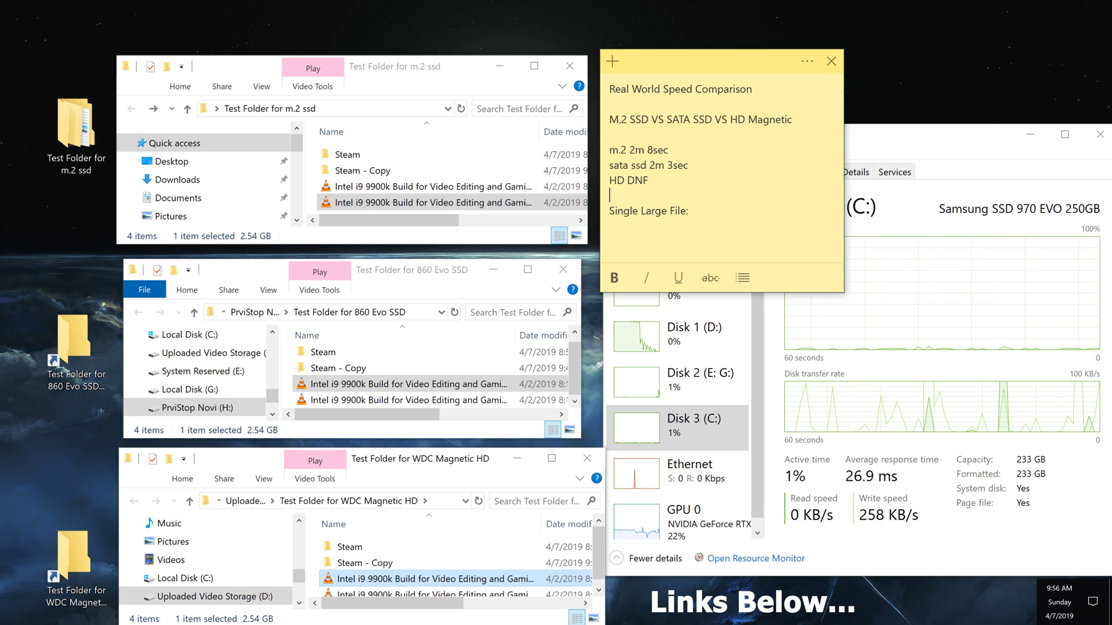
left_click(412, 71)
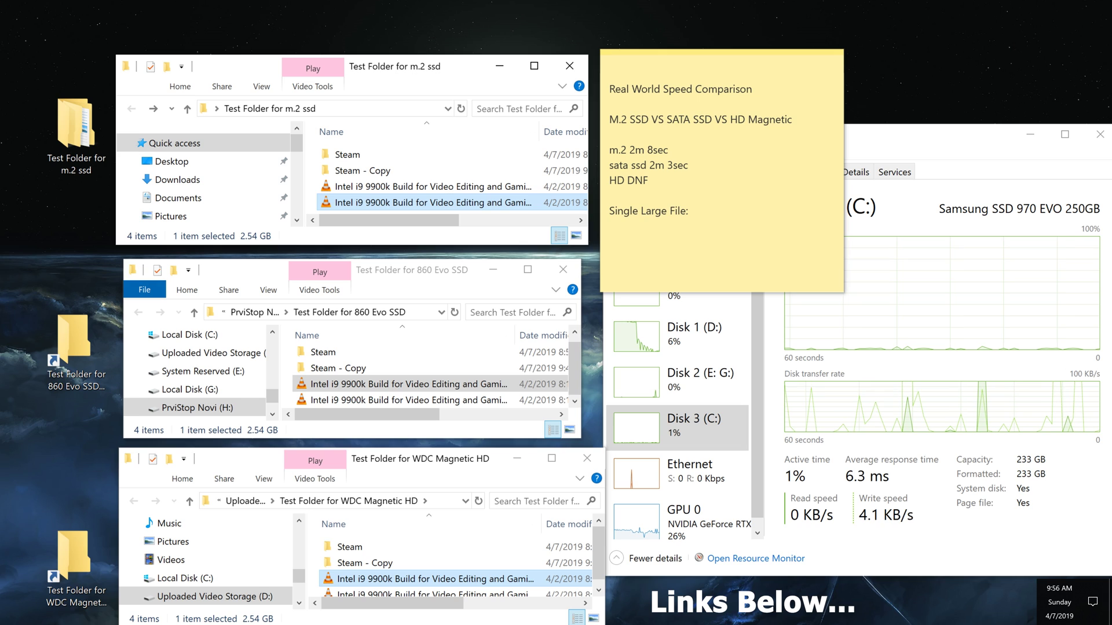
key("alt+Tab")
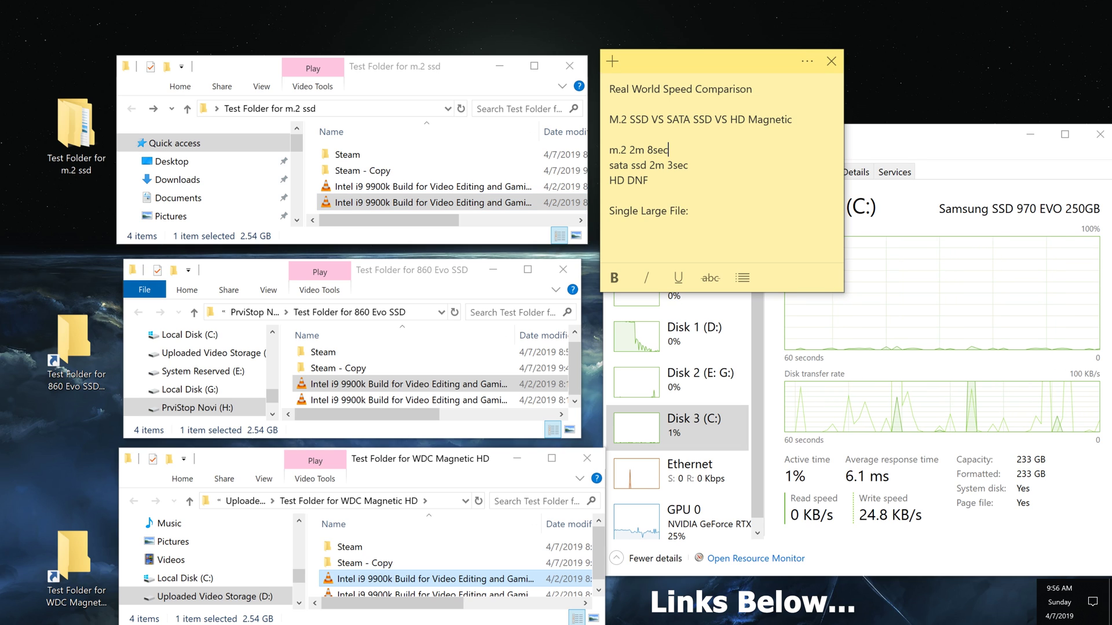
key("ctrl+shift+Left")
key("ctrl+shift+Left")
key("ctrl+shift+Left")
key("ctrl+shift+Left")
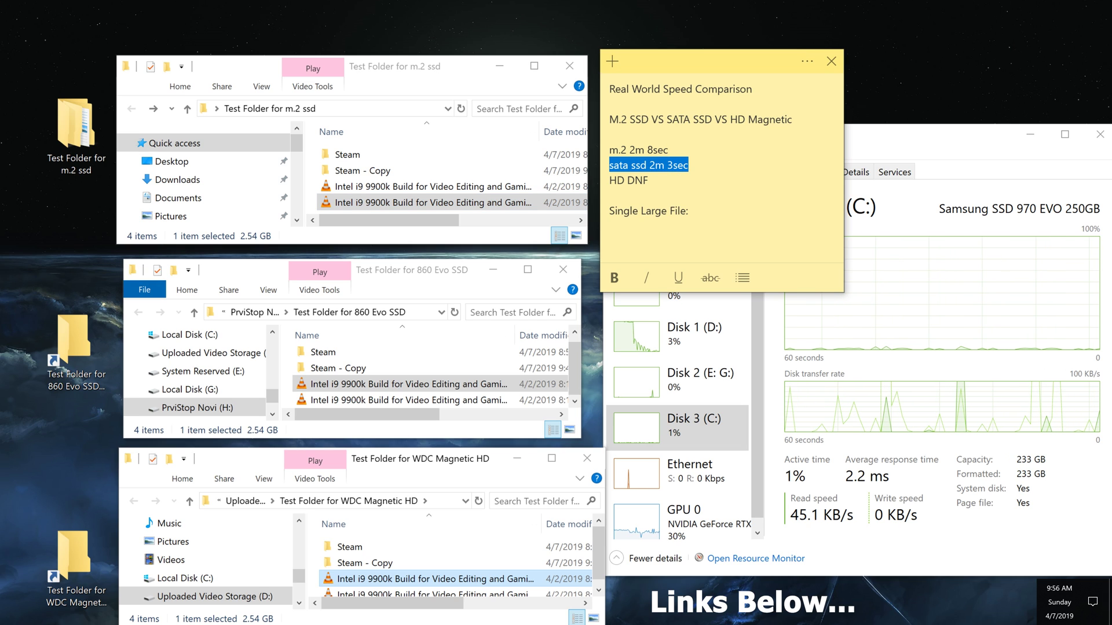
left_click(689, 165)
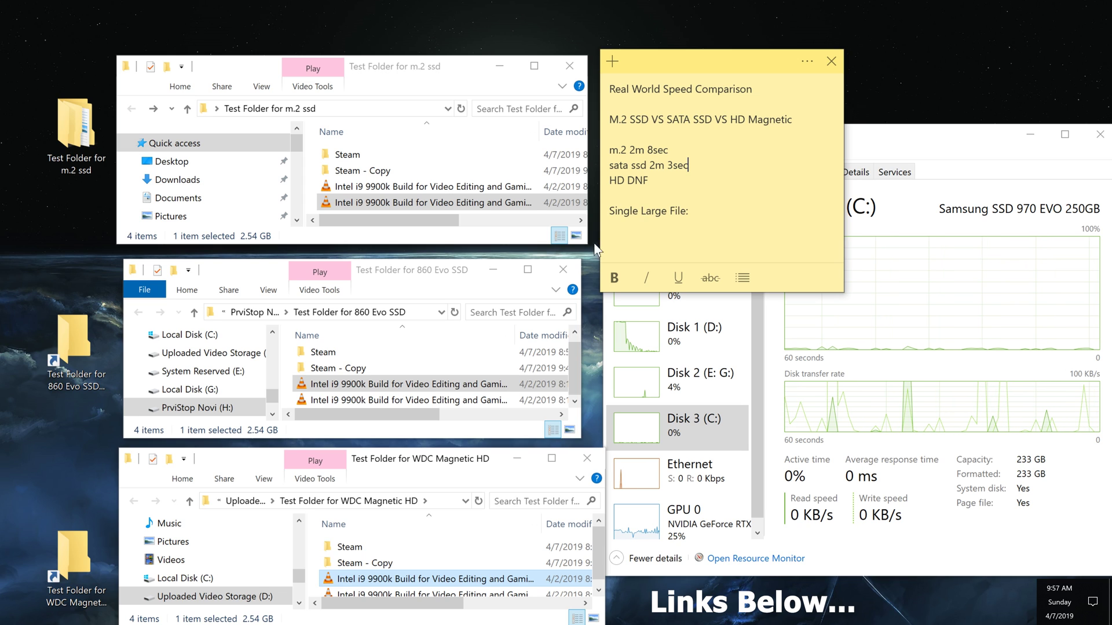
left_click_drag(588, 244, 597, 252)
left_click_drag(581, 443, 597, 443)
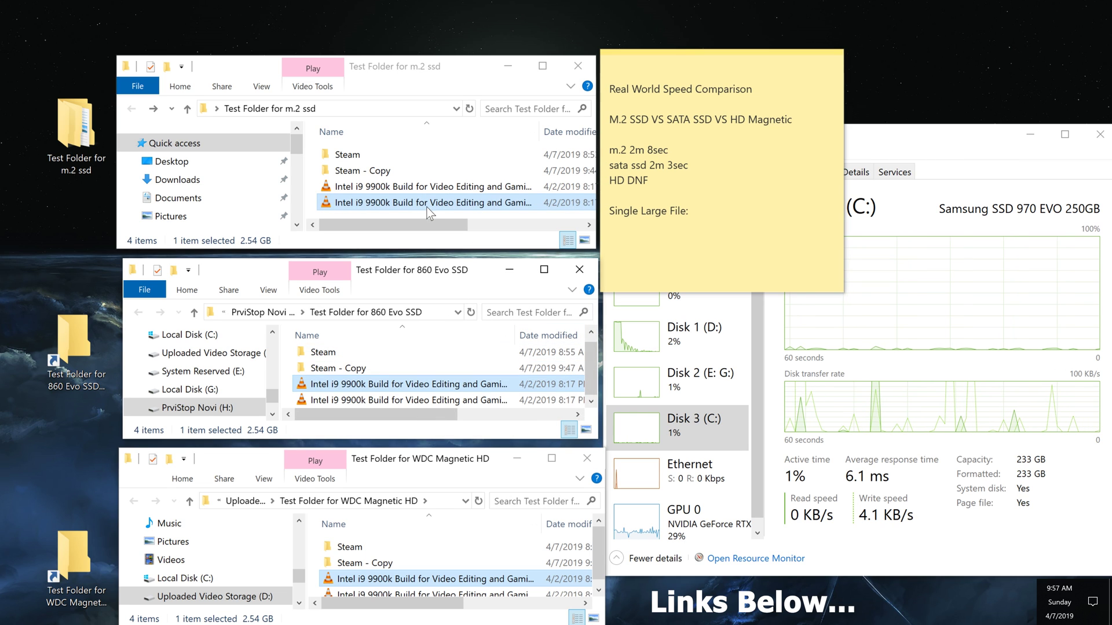
left_click(943, 151)
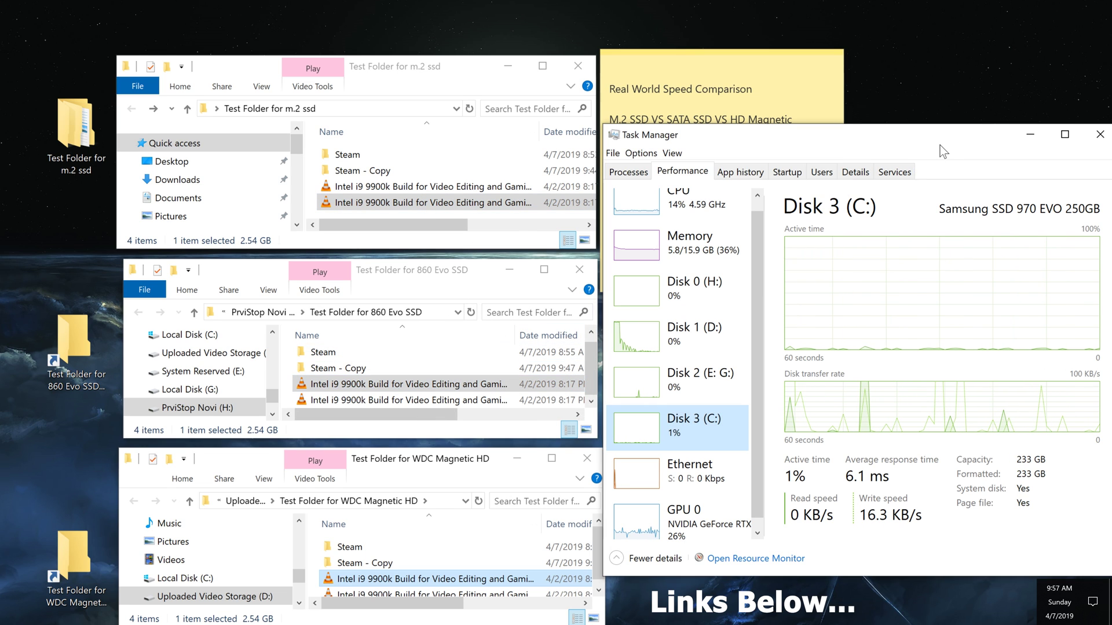
left_click_drag(757, 329, 760, 315)
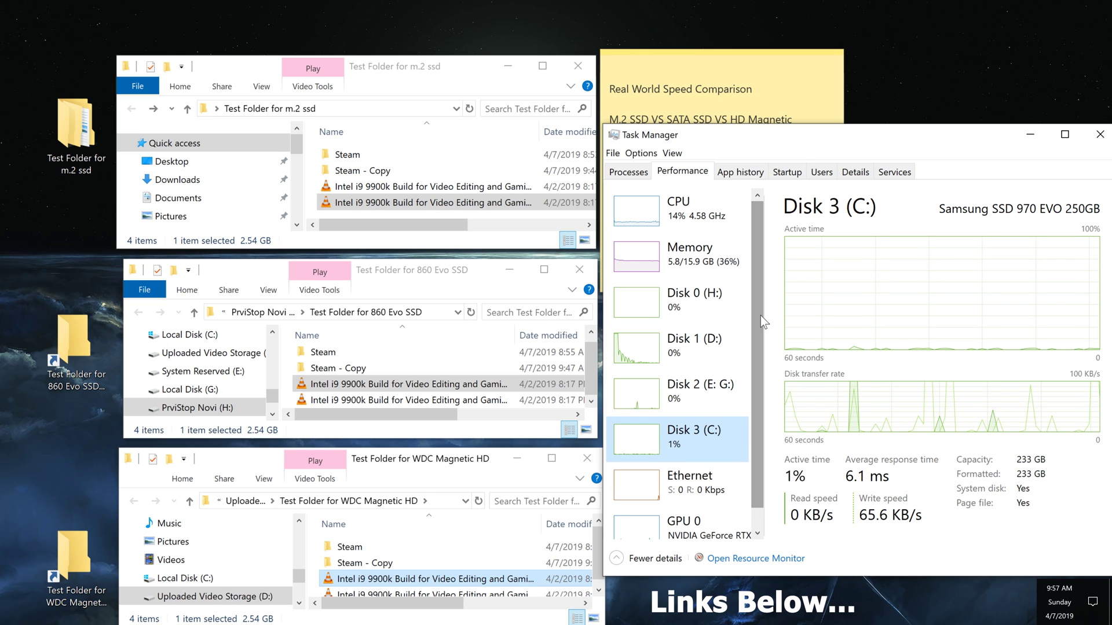
left_click(704, 58)
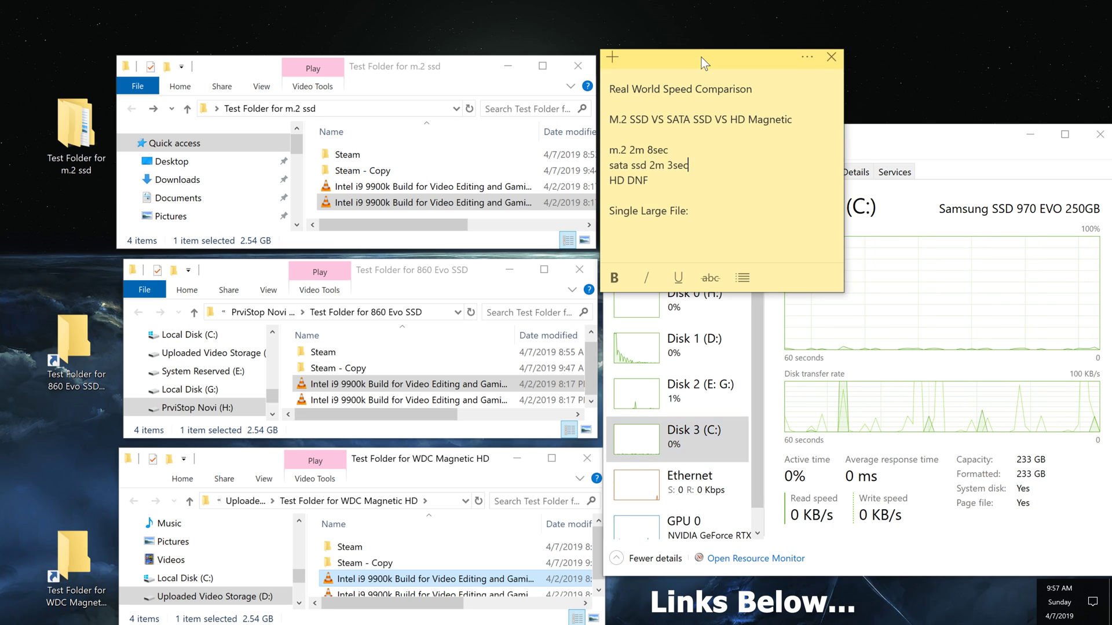
left_click(952, 148)
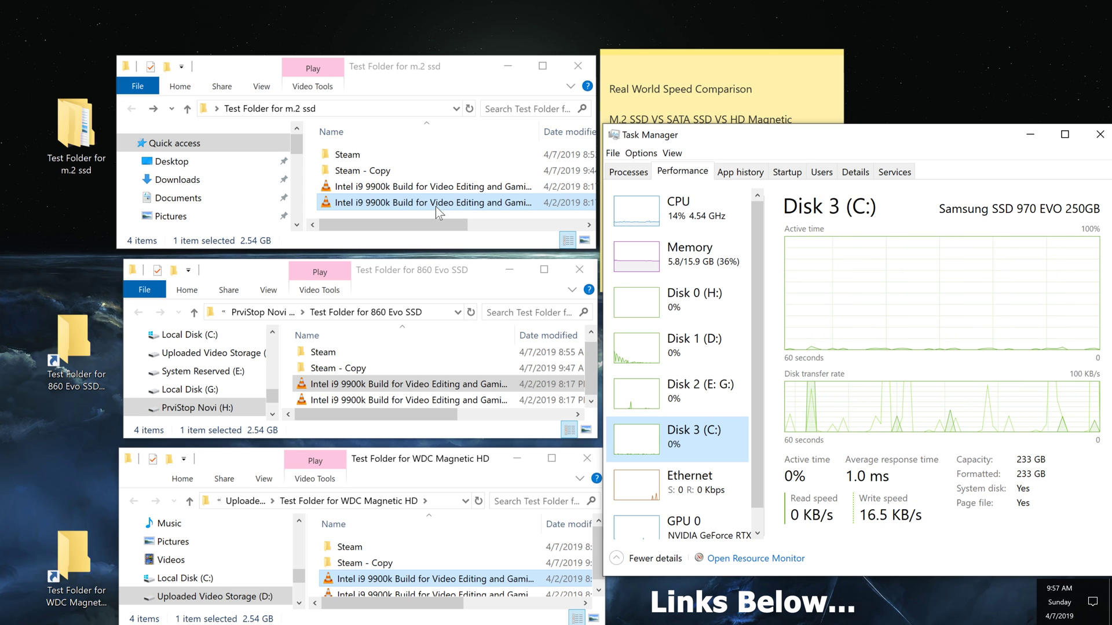
left_click(415, 72)
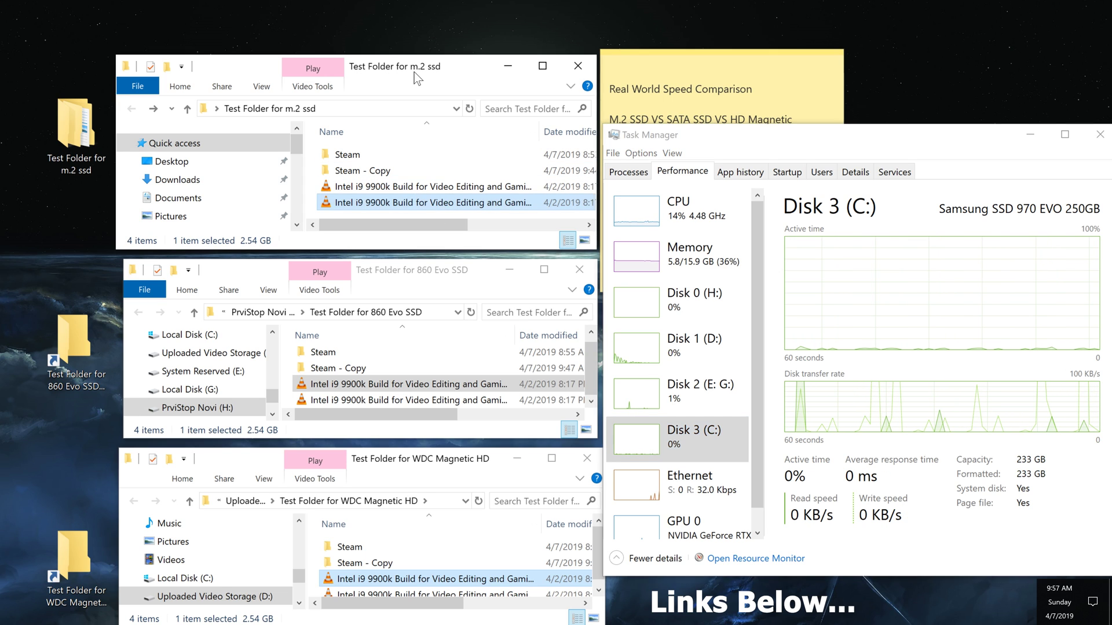
left_click(410, 272)
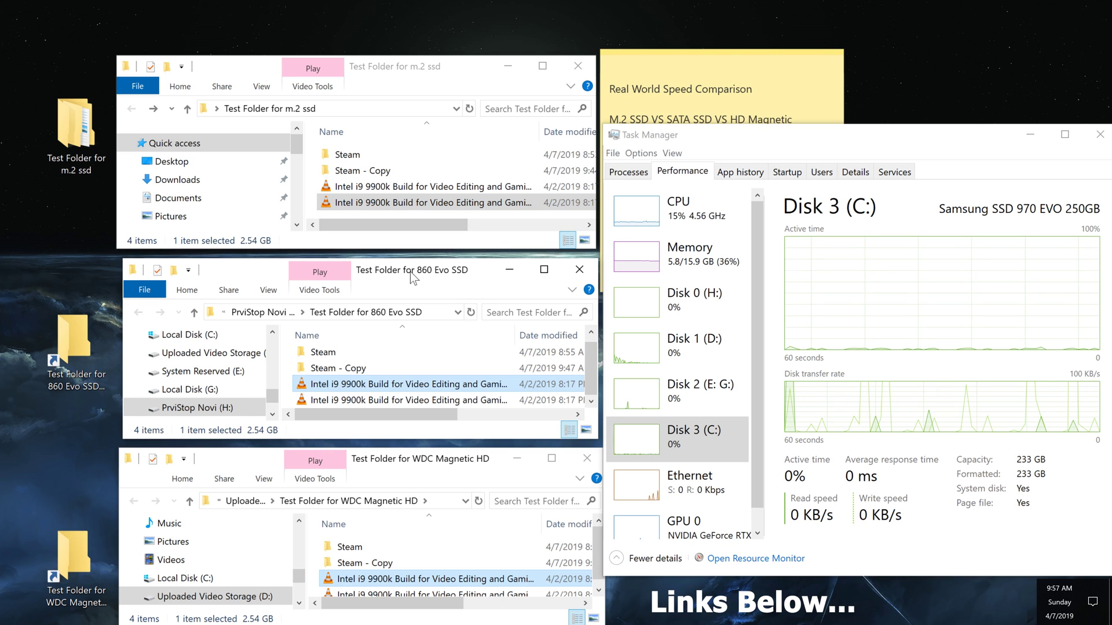
left_click(737, 70)
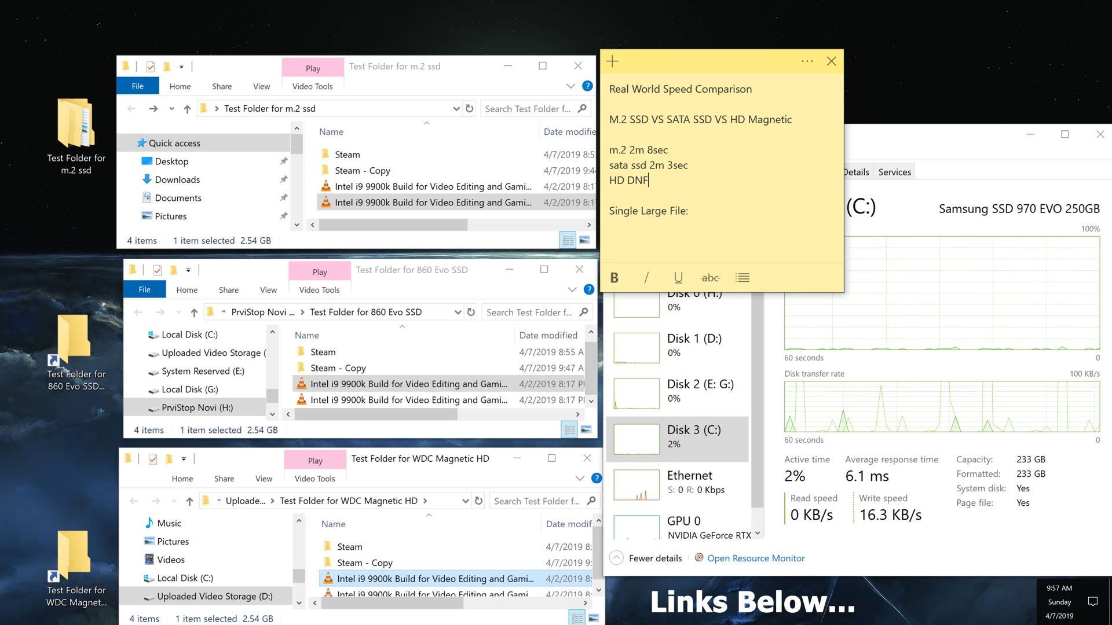
left_click(930, 140)
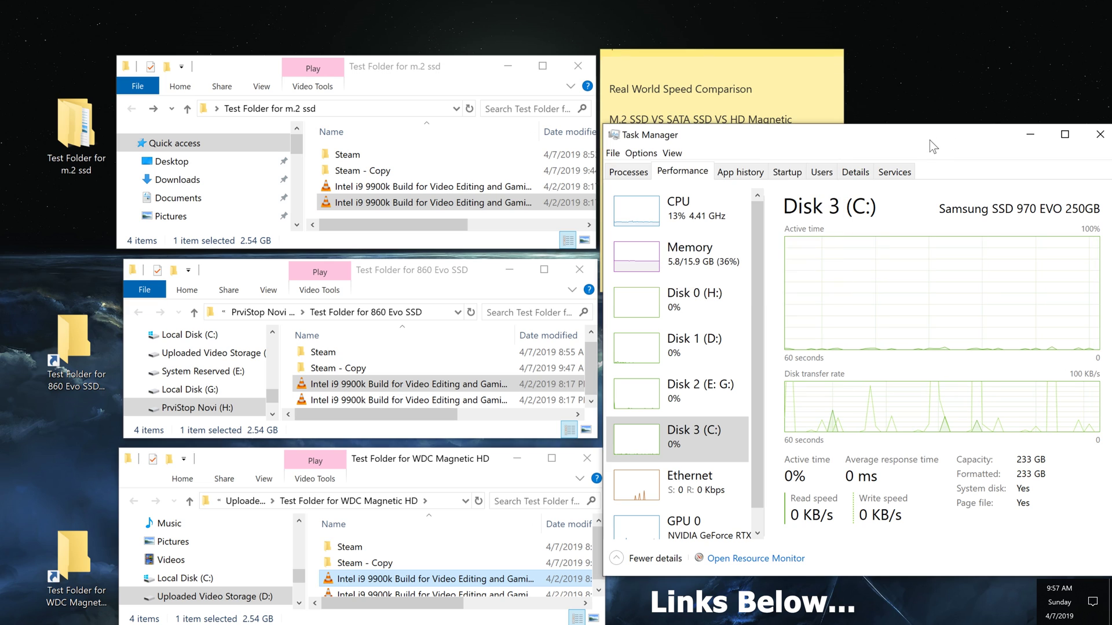